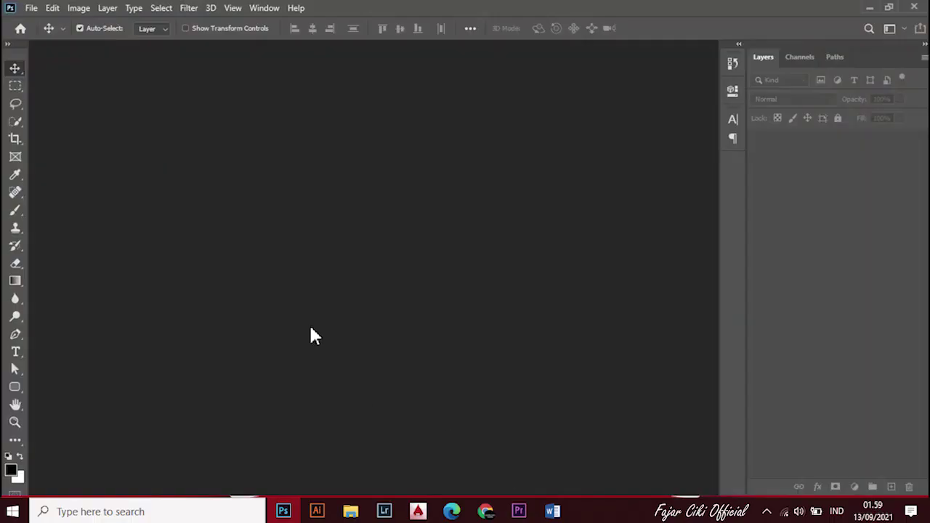
# Create a new 1920 × 1080 pixel document at 100 pixels/inch resolution.
pyautogui.click(32, 8)
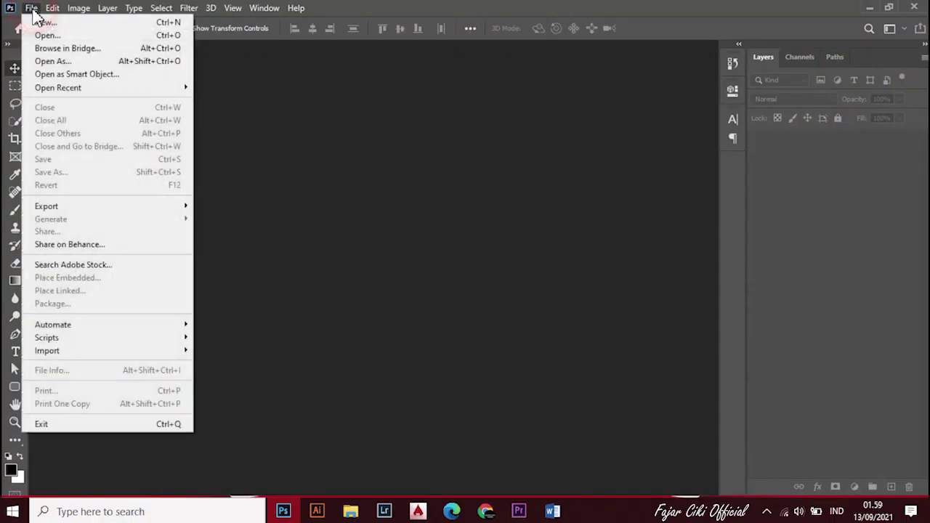
pyautogui.click(55, 24)
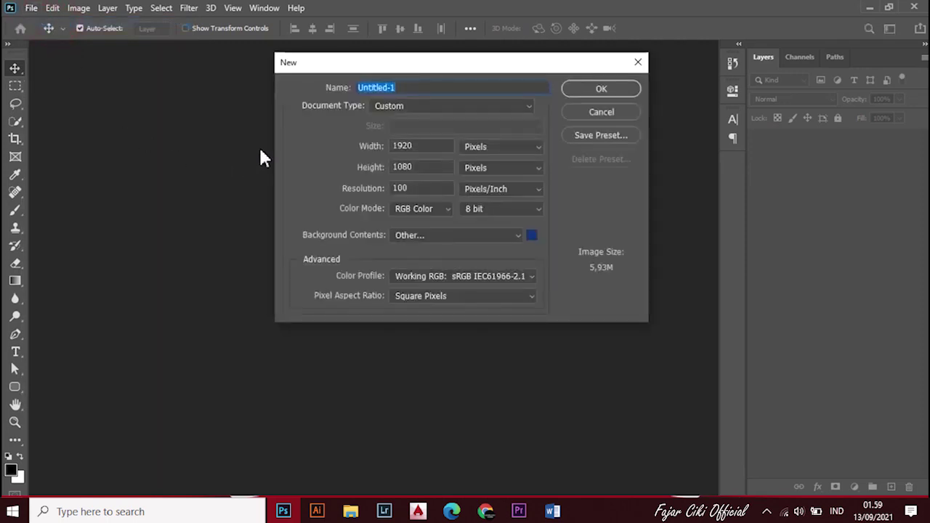
pyautogui.click(503, 145)
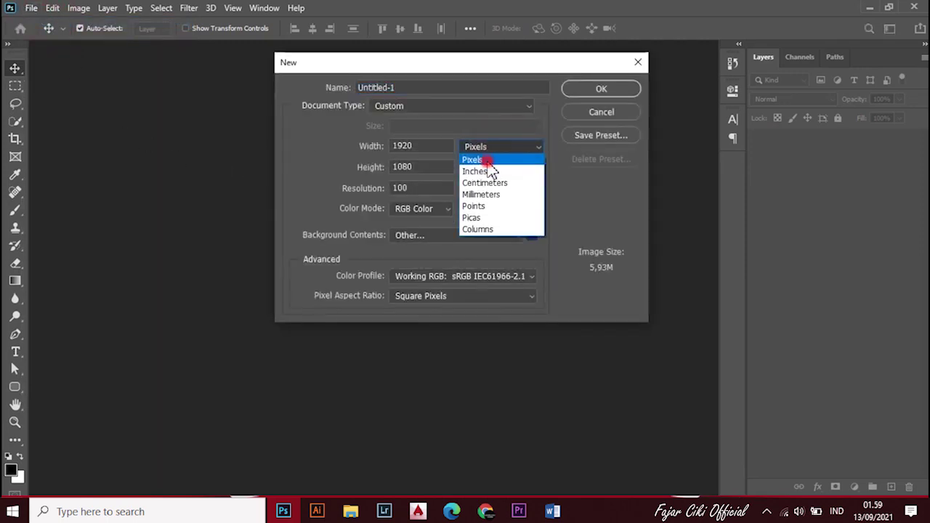
pyautogui.click(485, 160)
pyautogui.click(485, 180)
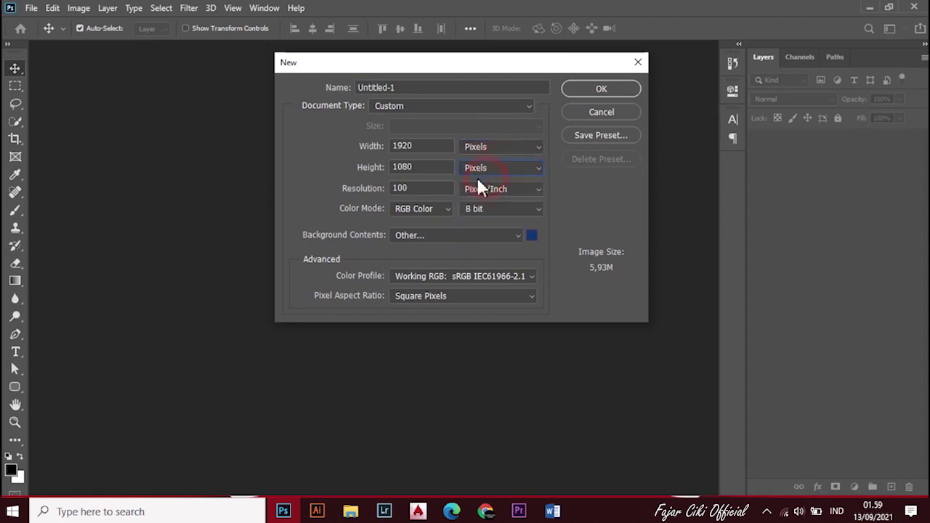
pyautogui.moveTo(421, 167); pyautogui.dragTo(391, 167)
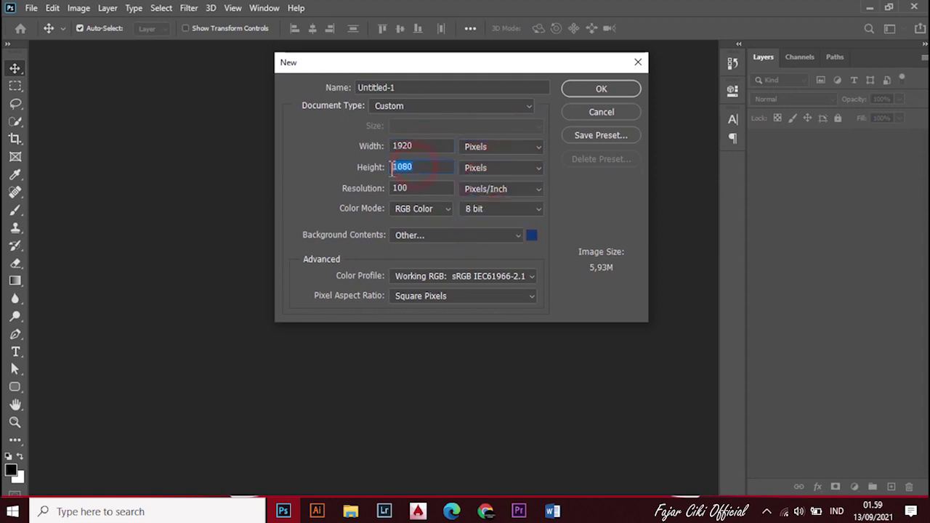
pyautogui.click(495, 193)
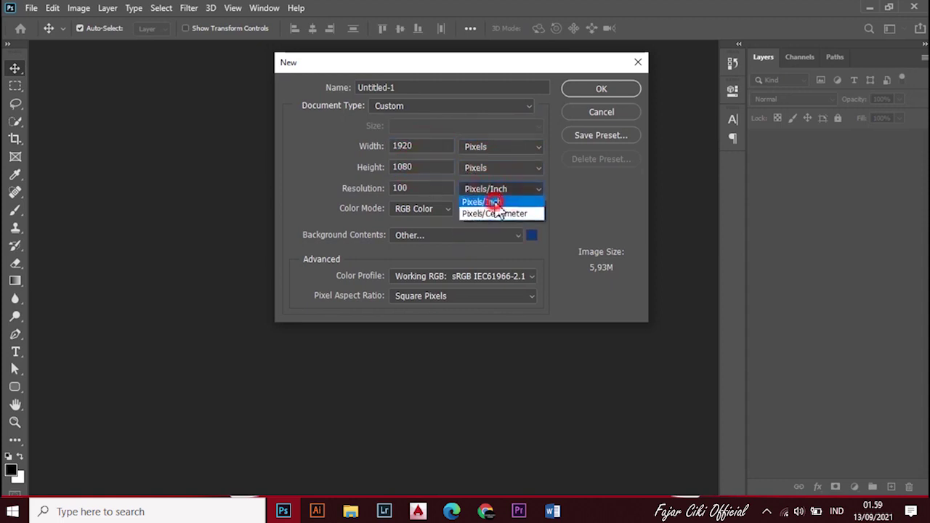
pyautogui.click(492, 201)
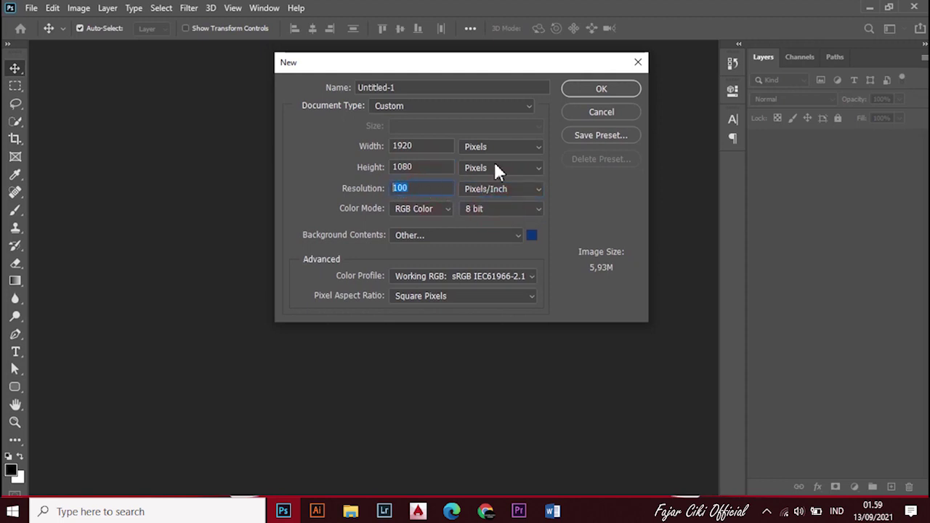
pyautogui.click(594, 90)
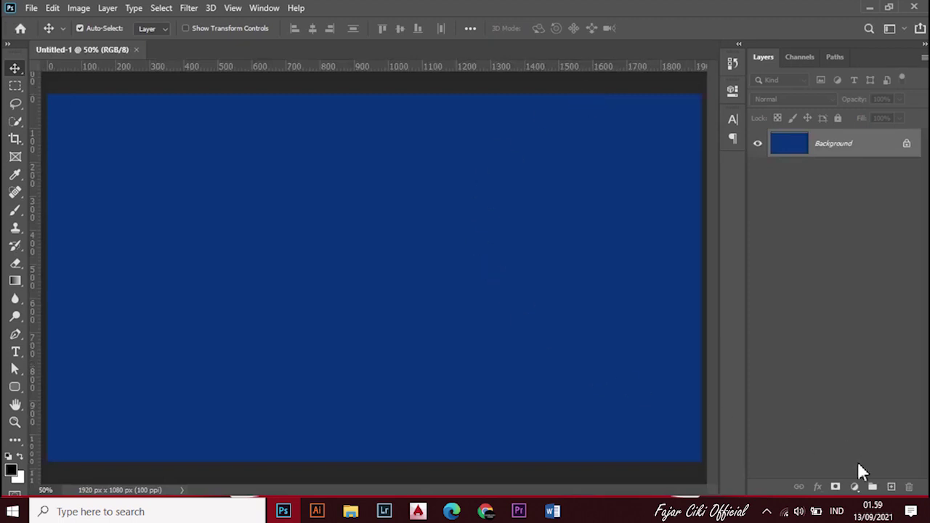
# Add a Solid Color fill layer in near-black #050505 over the background.
pyautogui.click(855, 486)
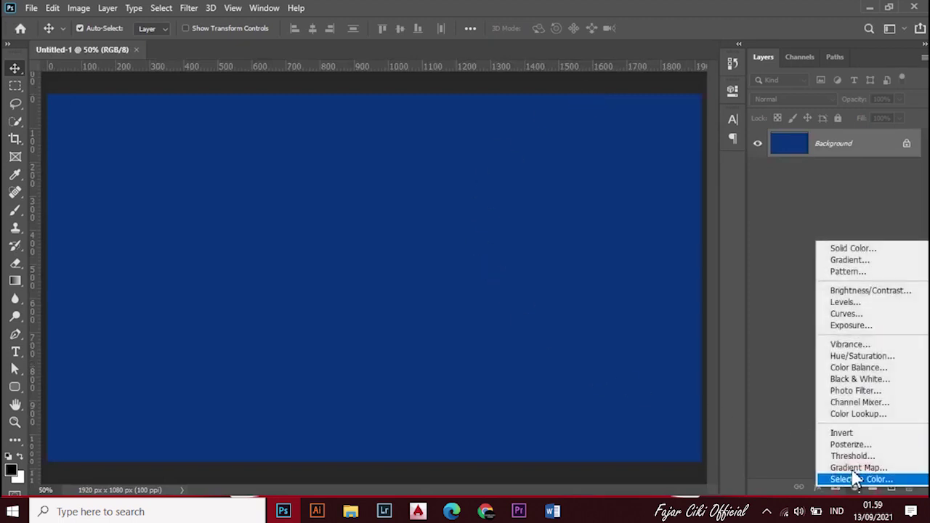
pyautogui.click(874, 248)
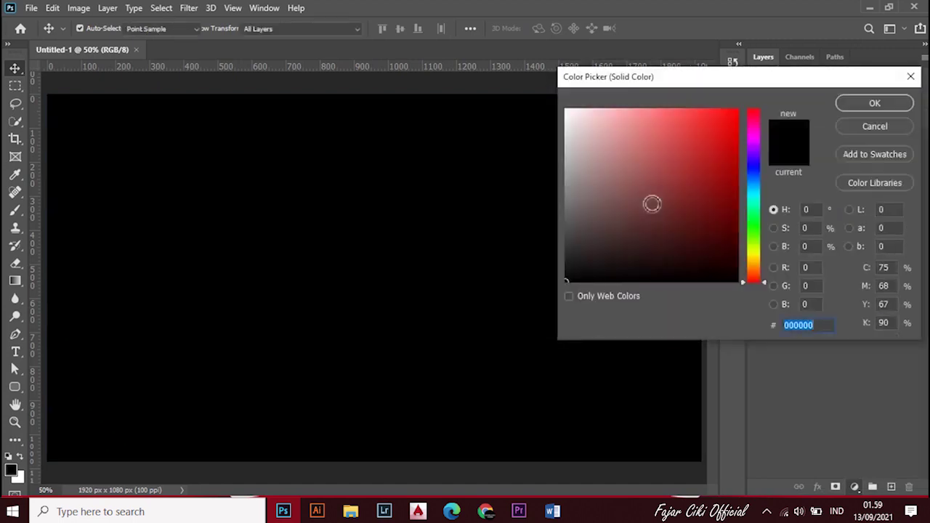
pyautogui.moveTo(569, 272); pyautogui.dragTo(560, 279)
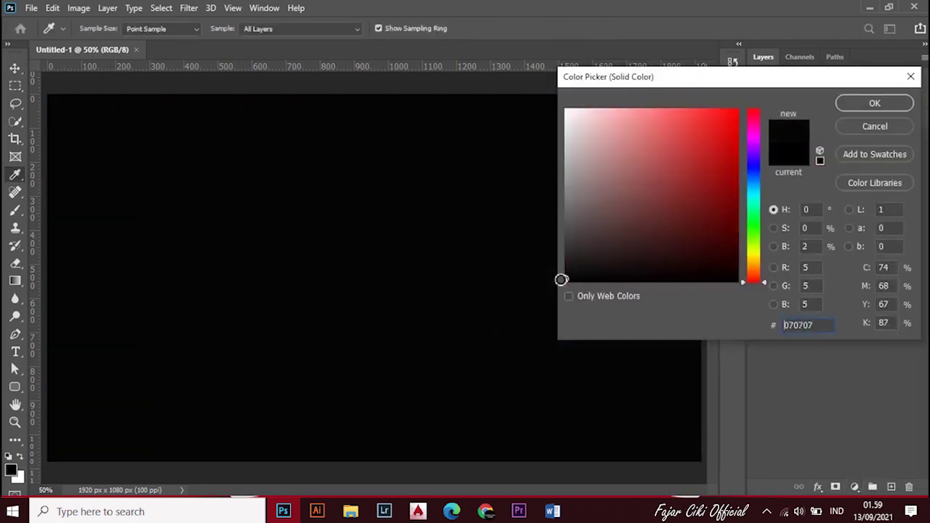
pyautogui.click(896, 105)
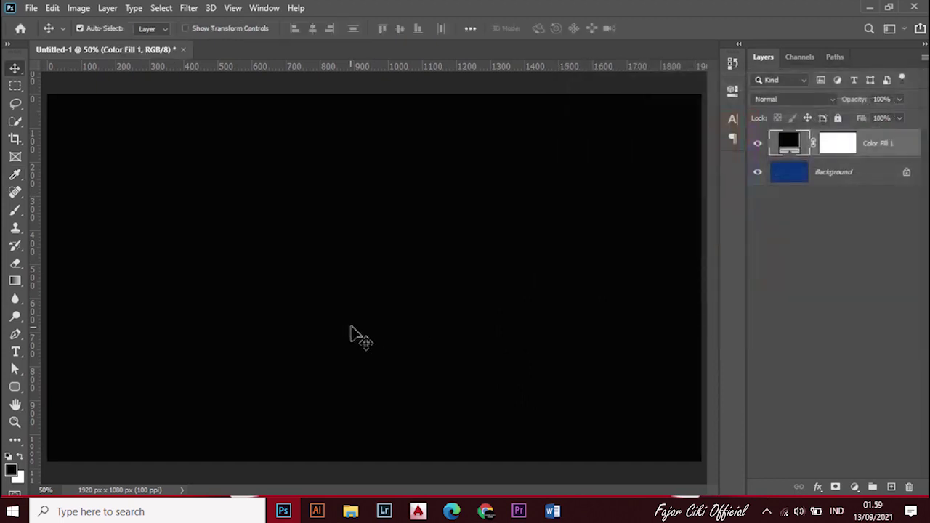
# Add a white horizontal text layer reading NEW in the middle of the canvas.
pyautogui.click(16, 353)
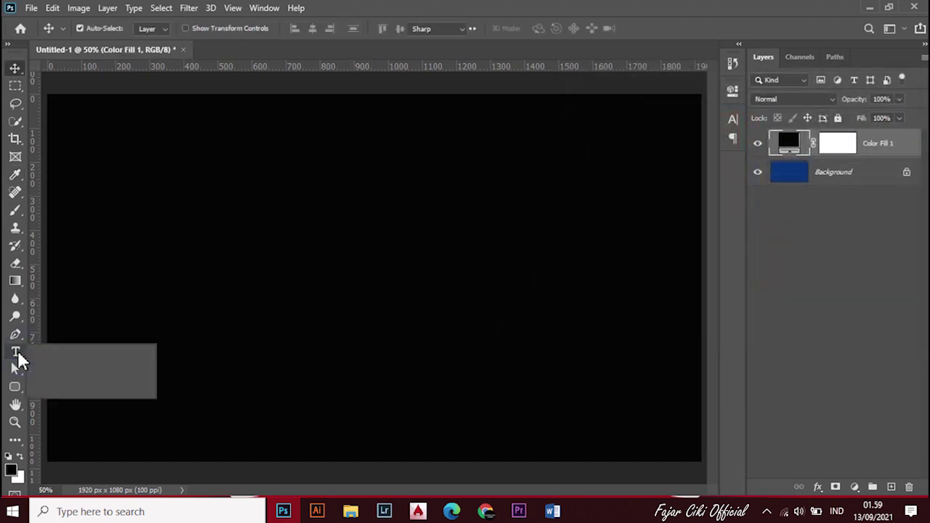
pyautogui.click(76, 356)
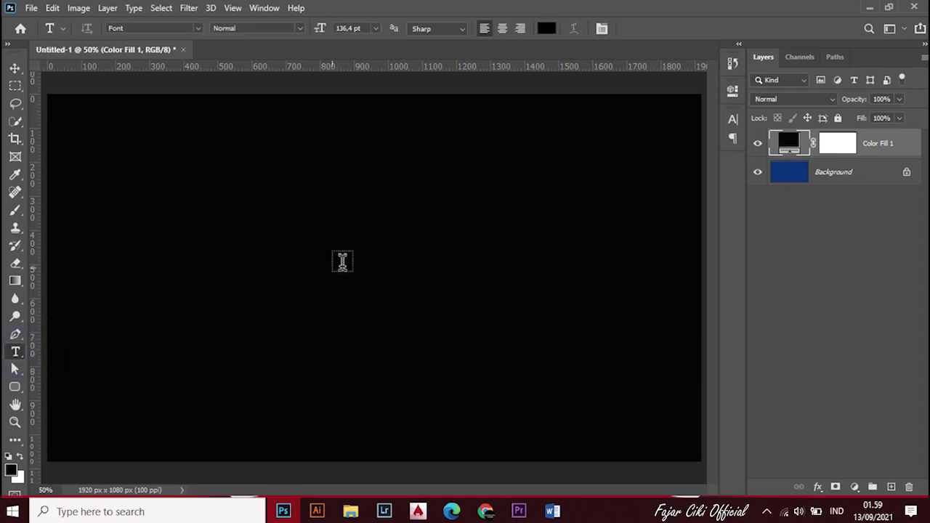
pyautogui.click(332, 260)
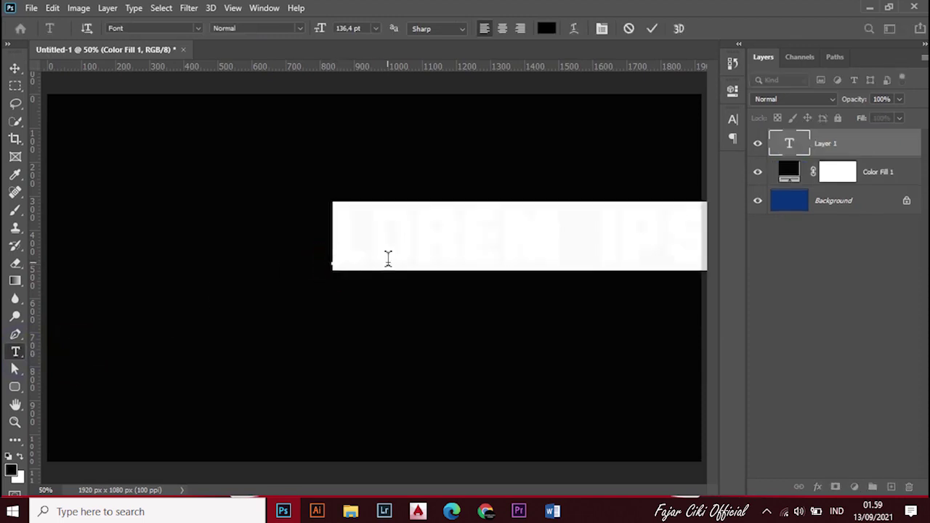
pyautogui.click(548, 32)
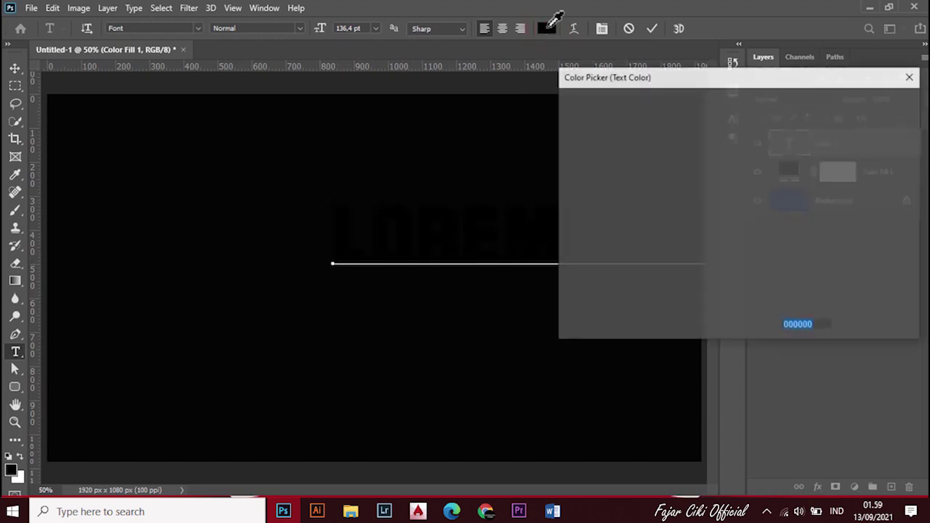
pyautogui.moveTo(635, 178); pyautogui.dragTo(560, 111)
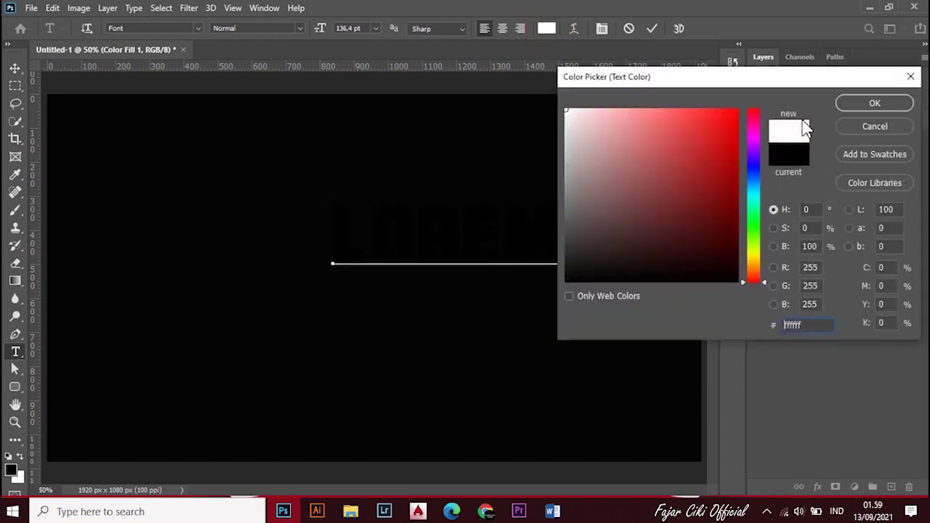
pyautogui.click(854, 103)
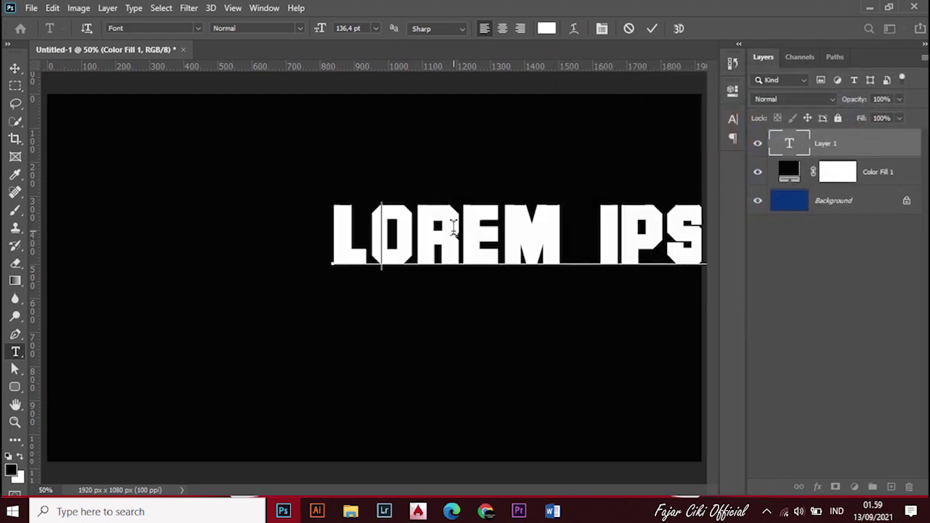
pyautogui.write('NEW')
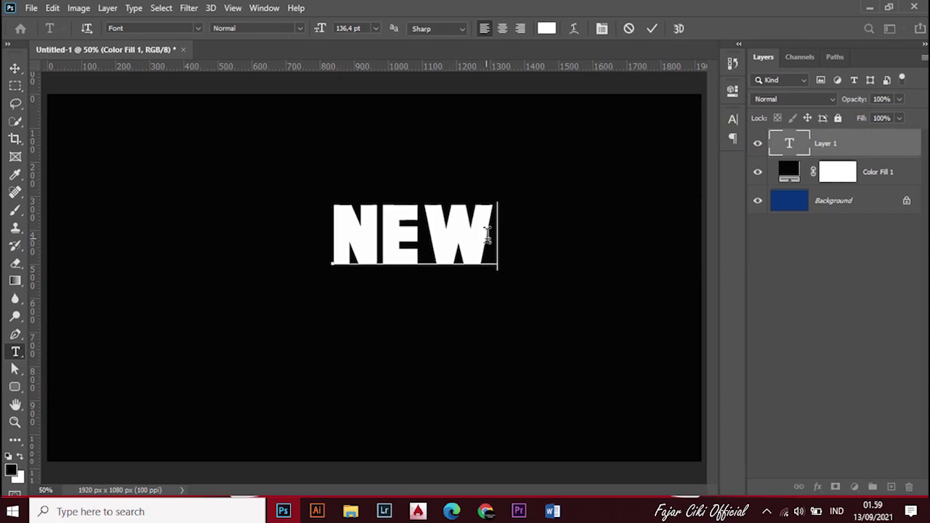
# Set the word NEW in a bold typeface and commit the text.
pyautogui.moveTo(486, 239); pyautogui.dragTo(343, 239)
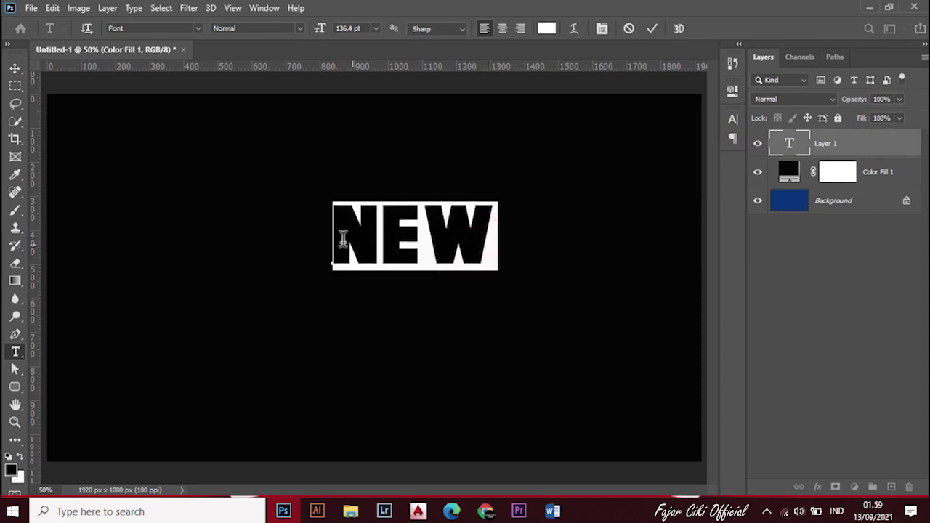
pyautogui.click(204, 34)
pyautogui.press('Down')
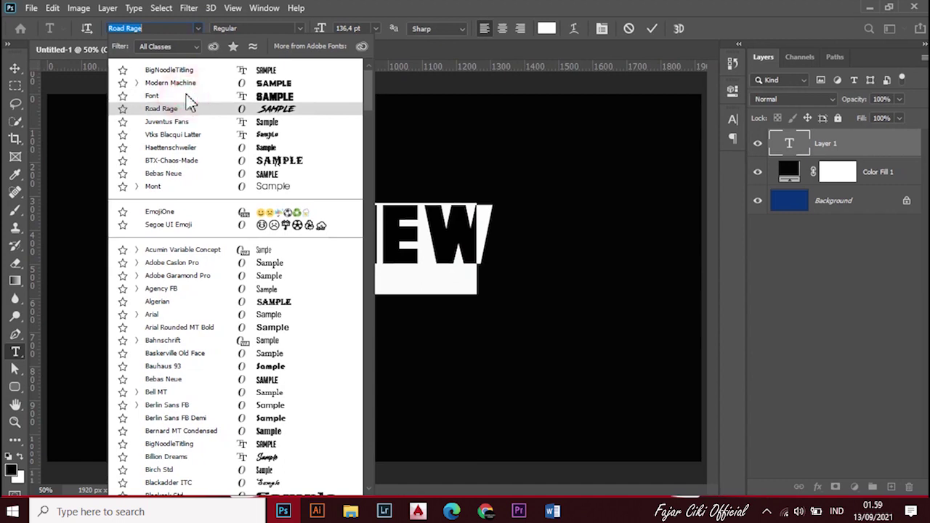
pyautogui.click(185, 95)
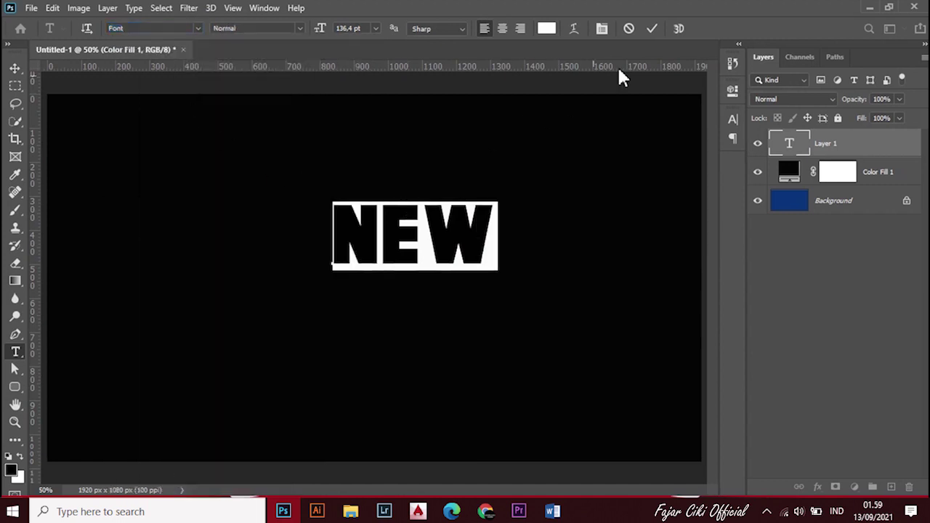
pyautogui.click(651, 30)
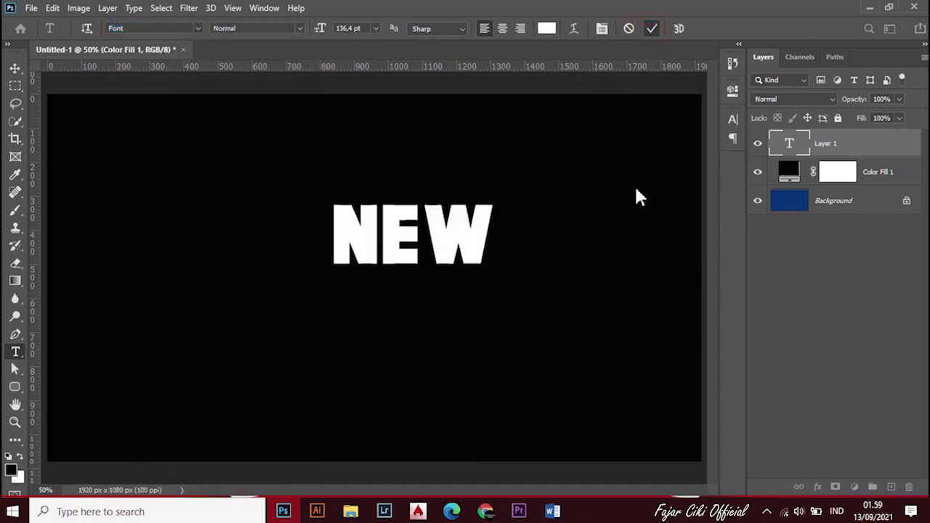
# Centre NEW horizontally in the upper half and enlarge it to about 317 pt.
pyautogui.hotkey('ctrl', 't')
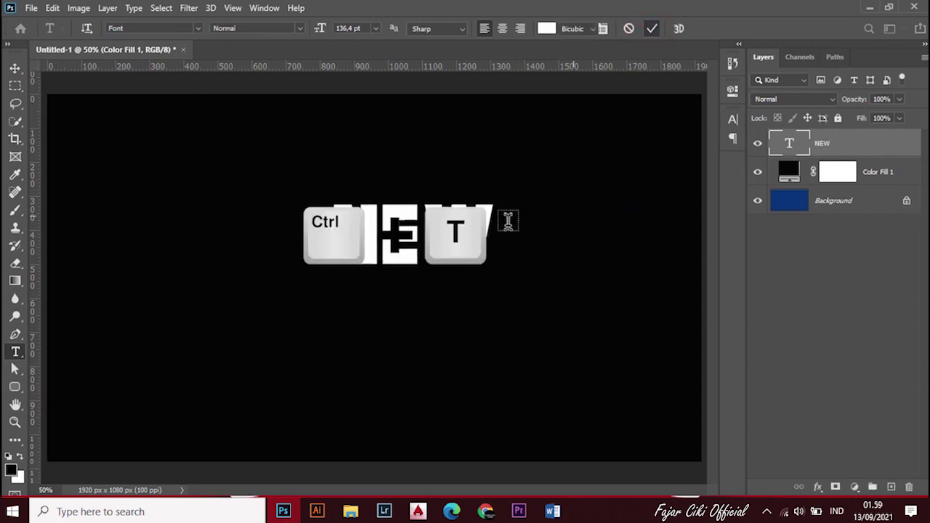
pyautogui.moveTo(487, 236); pyautogui.dragTo(446, 175)
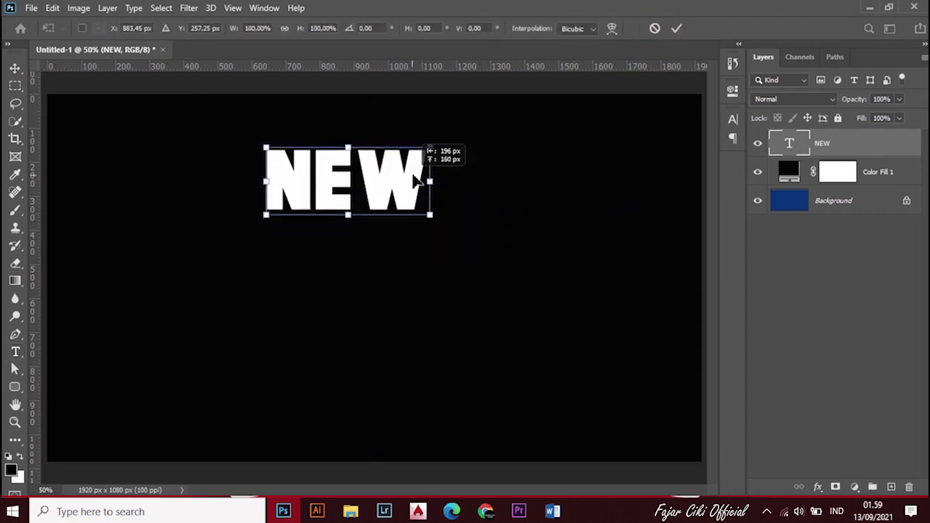
pyautogui.moveTo(455, 206); pyautogui.dragTo(564, 253)
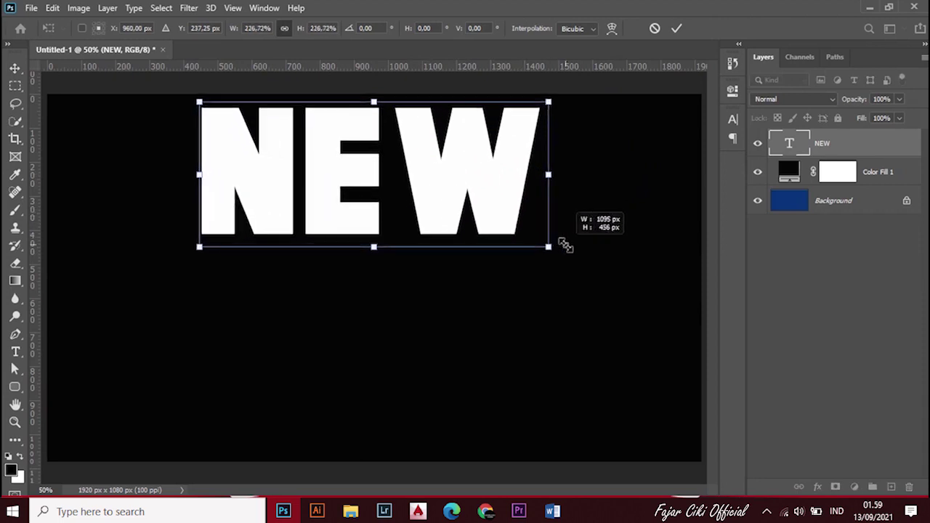
pyautogui.moveTo(473, 170); pyautogui.dragTo(470, 210)
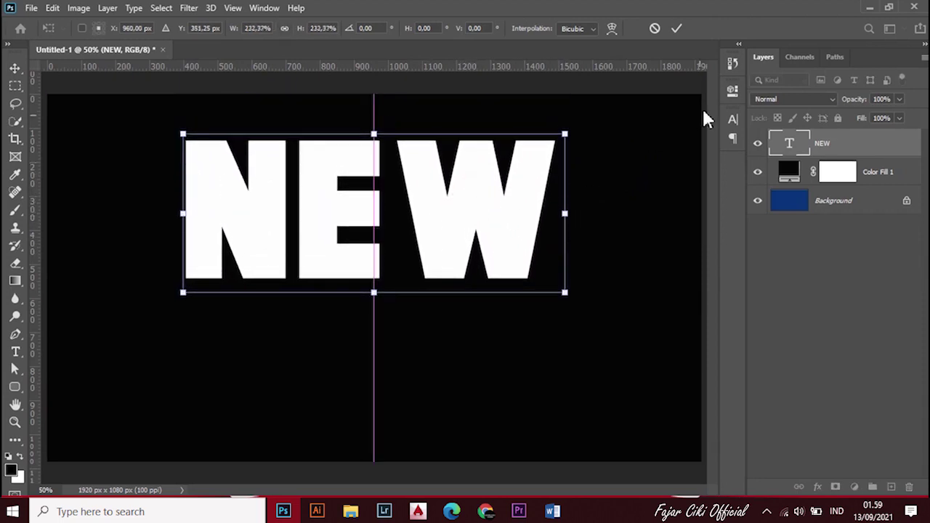
pyautogui.click(678, 29)
# Duplicate the NEW text layer and move the copy below the original word.
pyautogui.press('t')
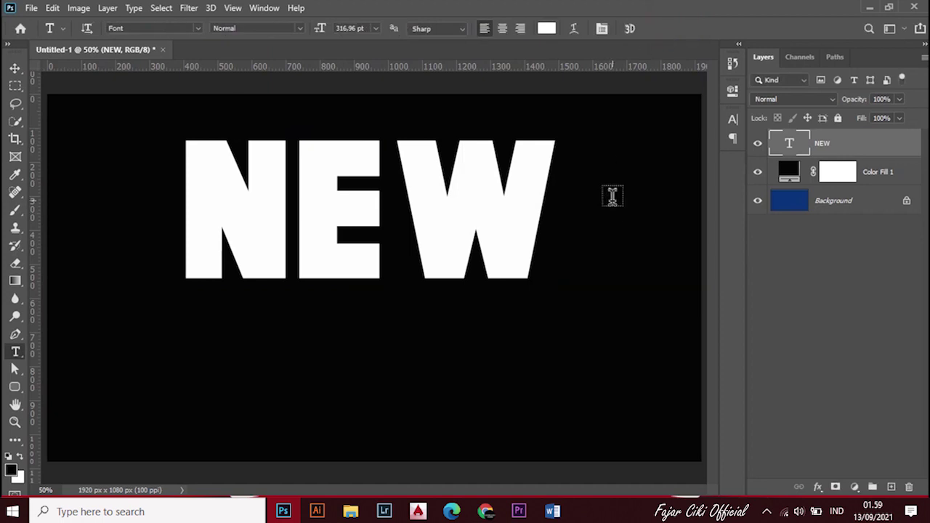
pyautogui.rightClick(858, 146)
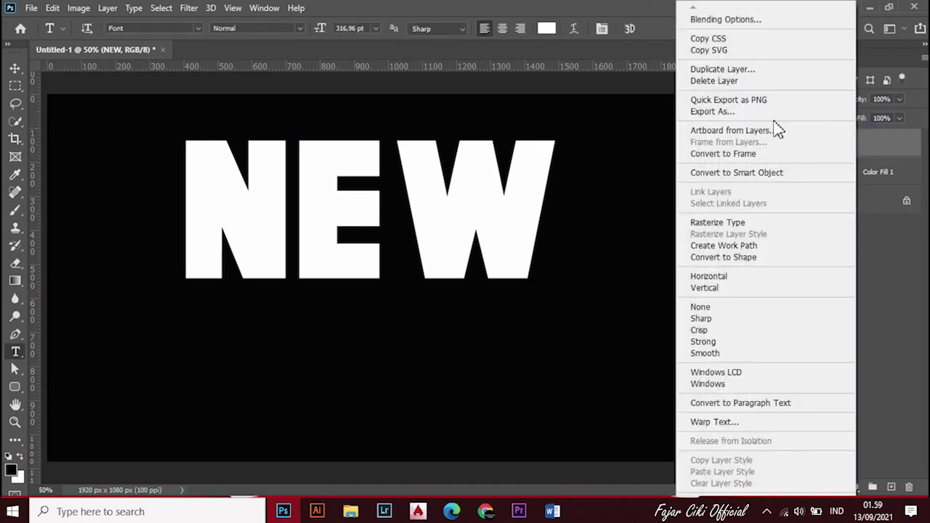
pyautogui.click(714, 70)
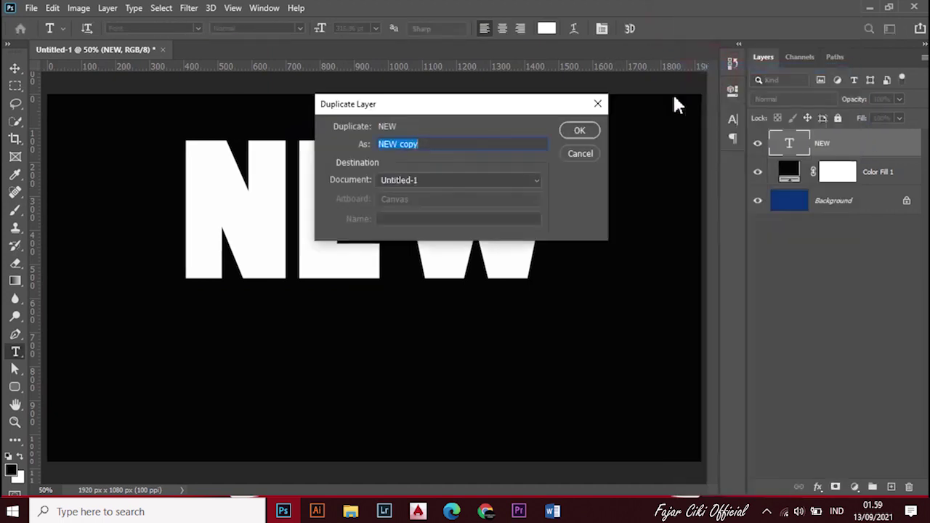
pyautogui.click(581, 131)
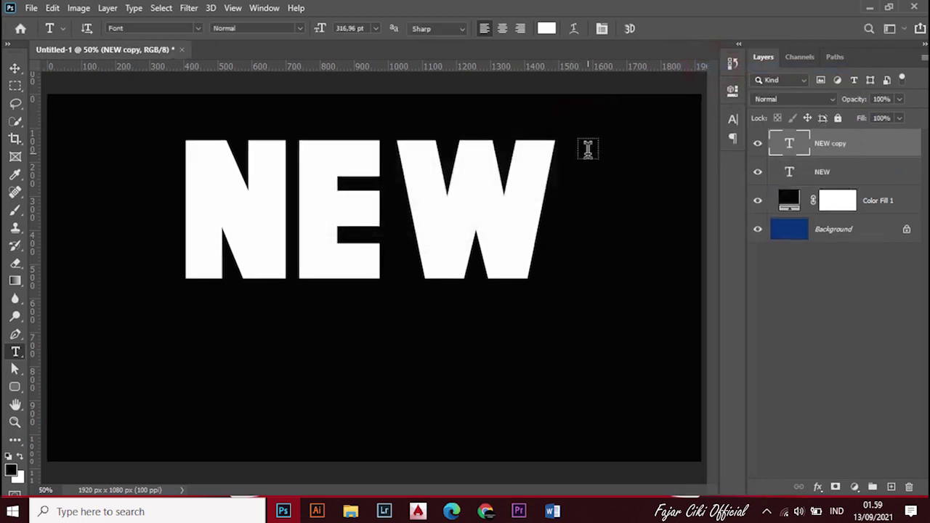
pyautogui.moveTo(858, 155); pyautogui.dragTo(855, 181)
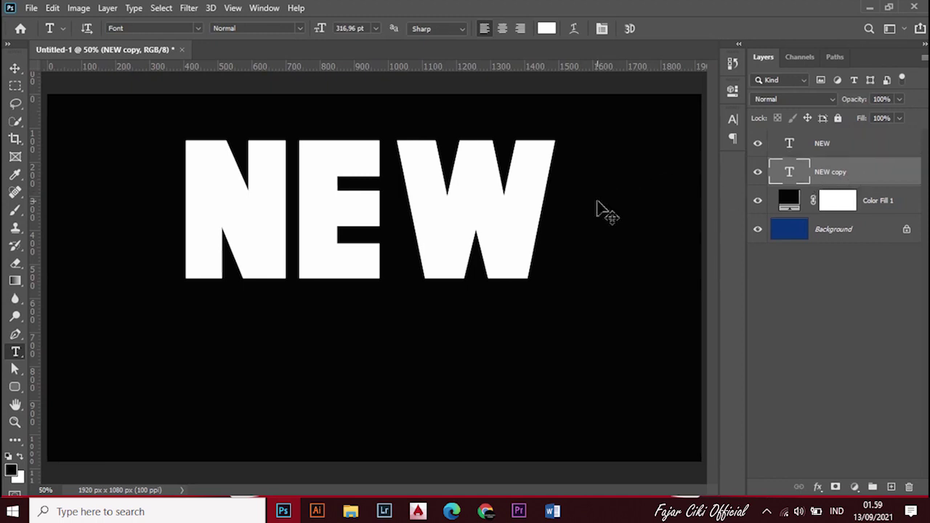
pyautogui.hotkey('ctrl', 't')
pyautogui.moveTo(448, 170); pyautogui.dragTo(455, 329)
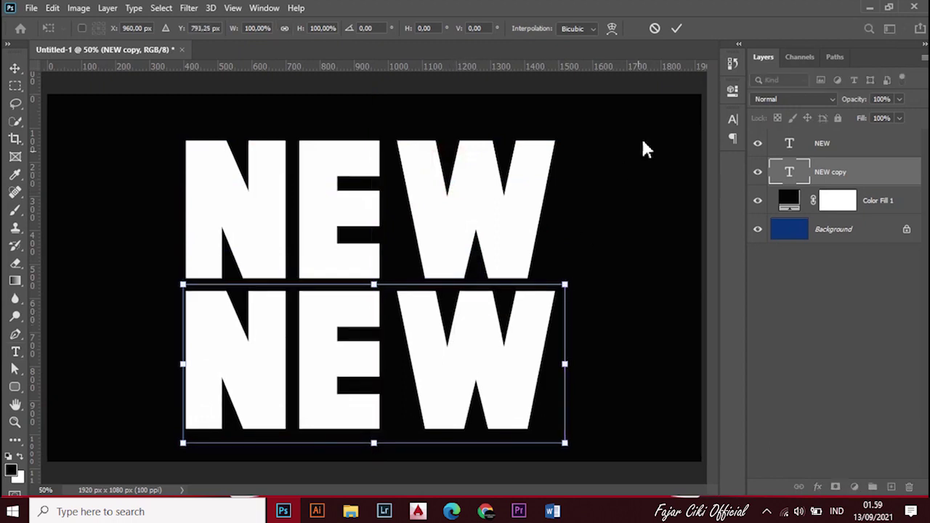
pyautogui.click(676, 29)
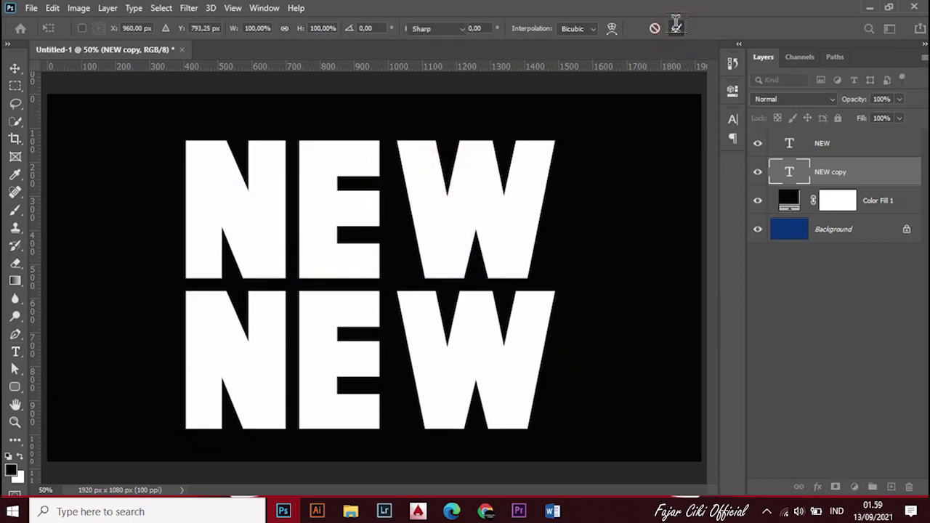
# Change the copied text to read YORK.
pyautogui.click(405, 332)
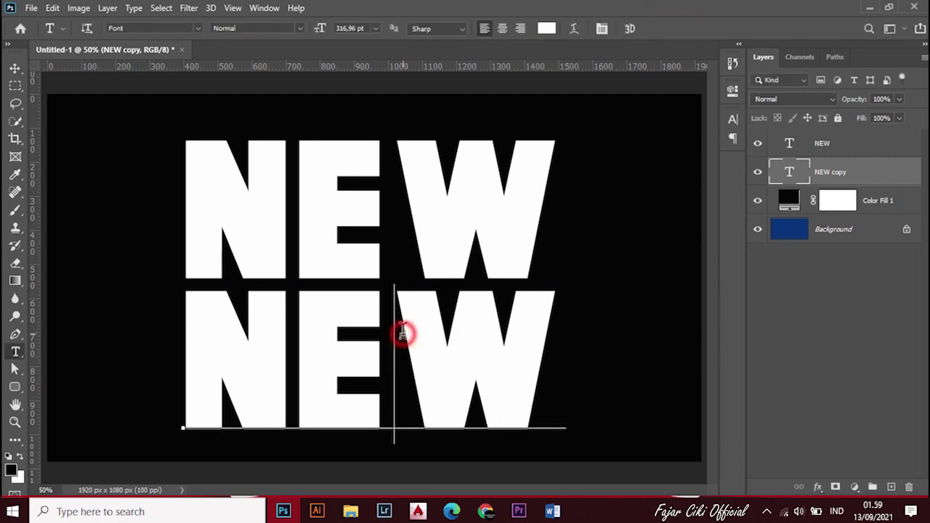
pyautogui.hotkey('ctrl', 'a')
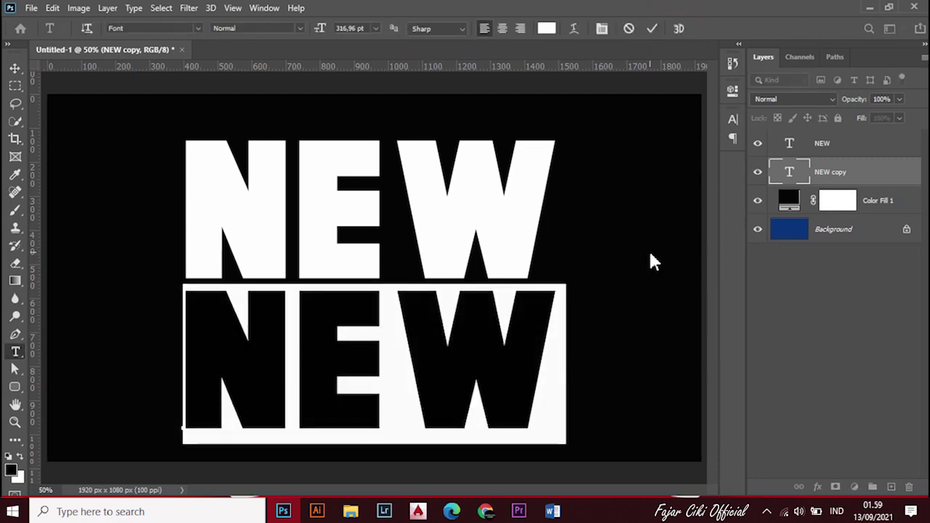
pyautogui.write('YORK')
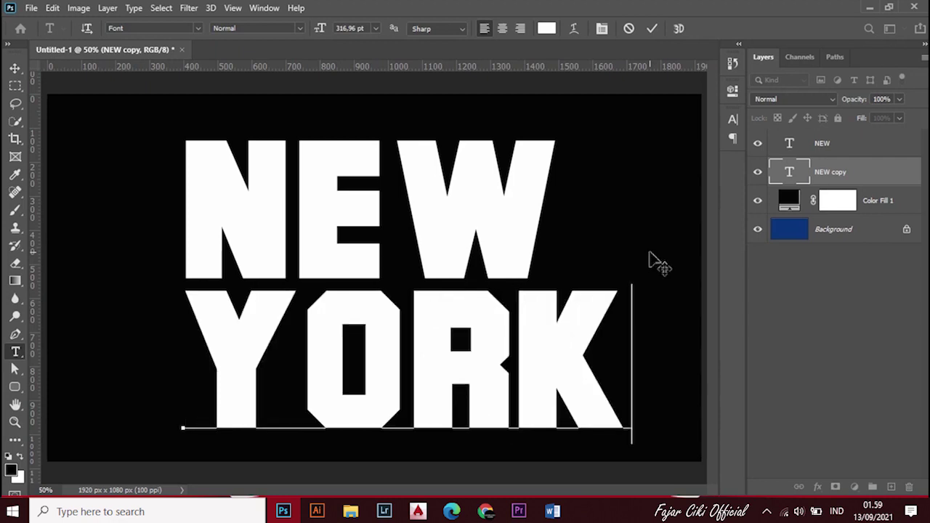
pyautogui.click(652, 29)
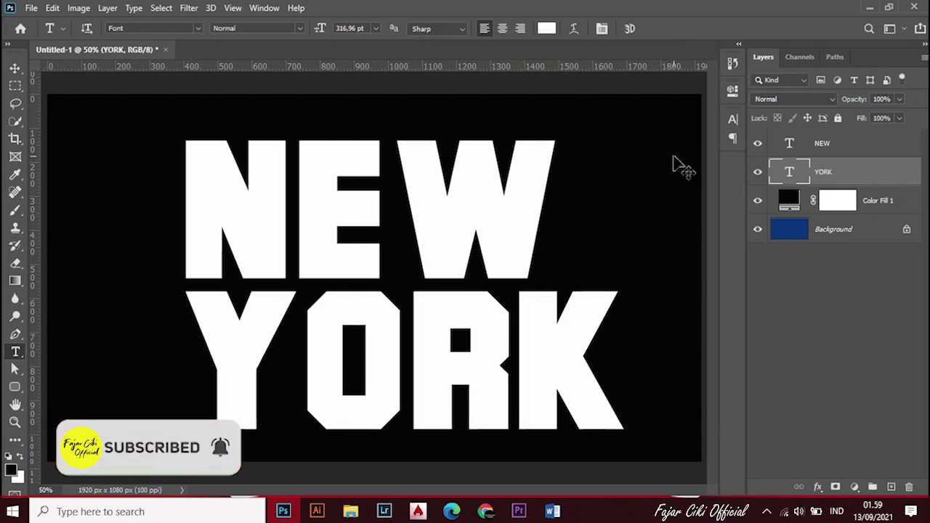
# Scale YORK down to about 81% (257.22 pt) so it sits beneath NEW.
pyautogui.hotkey('ctrl', 't')
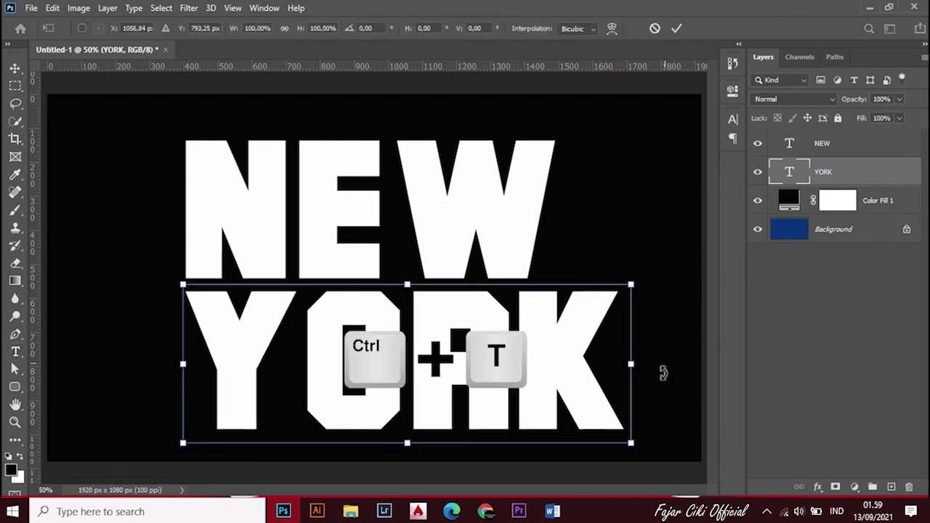
pyautogui.moveTo(629, 442); pyautogui.dragTo(548, 416)
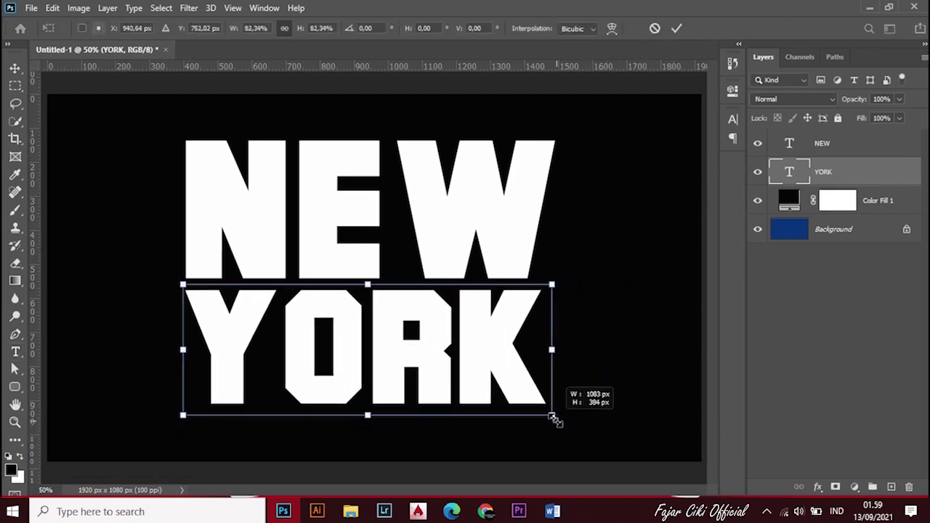
pyautogui.moveTo(549, 416); pyautogui.dragTo(546, 413)
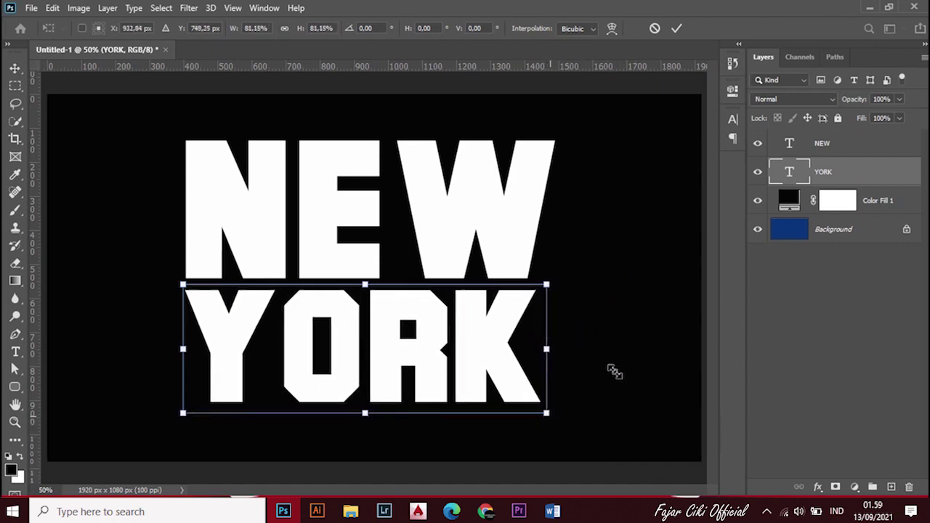
pyautogui.click(677, 29)
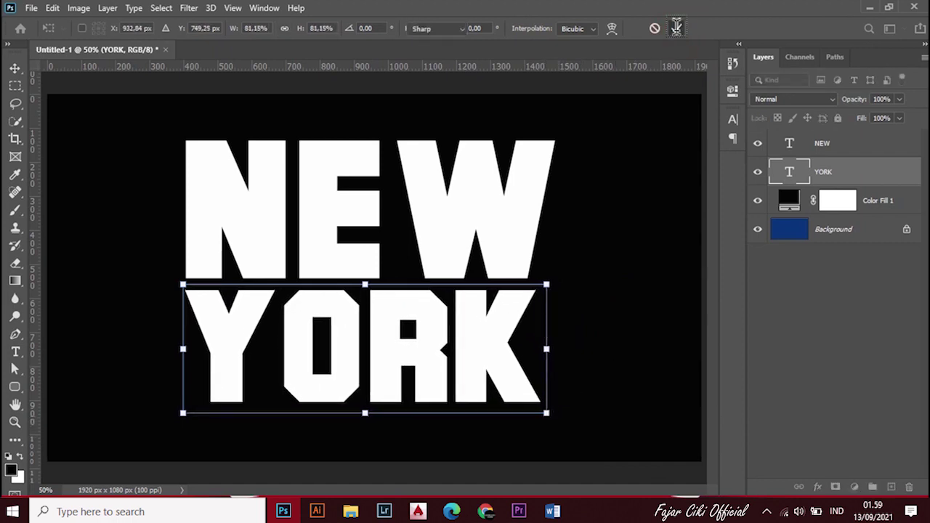
pyautogui.press('t')
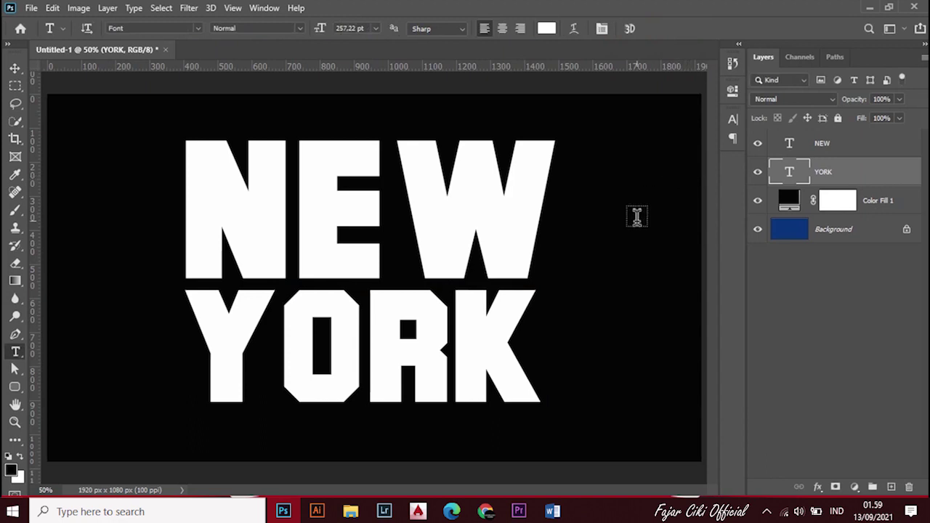
# Open the city skyline JPG and drop it into the poster as Layer 1 above NEW.
pyautogui.click(31, 9)
pyautogui.click(54, 35)
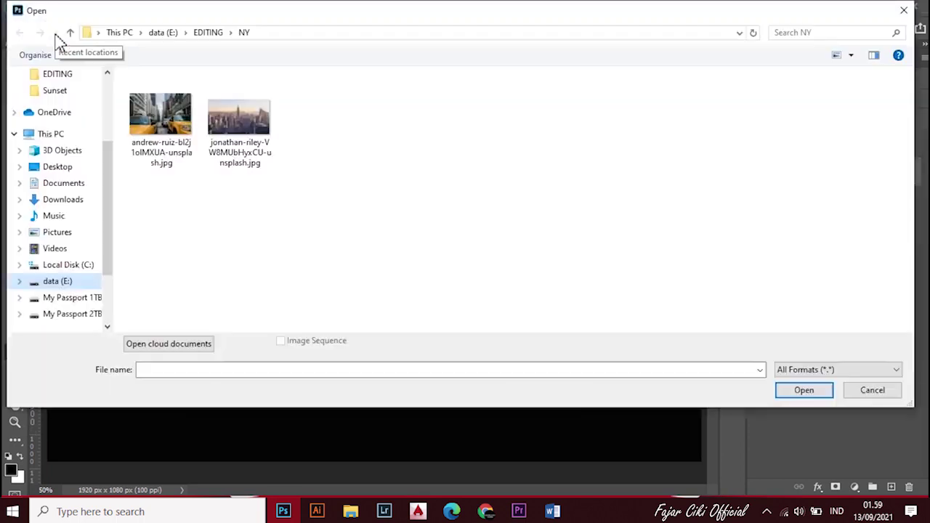
pyautogui.click(243, 129)
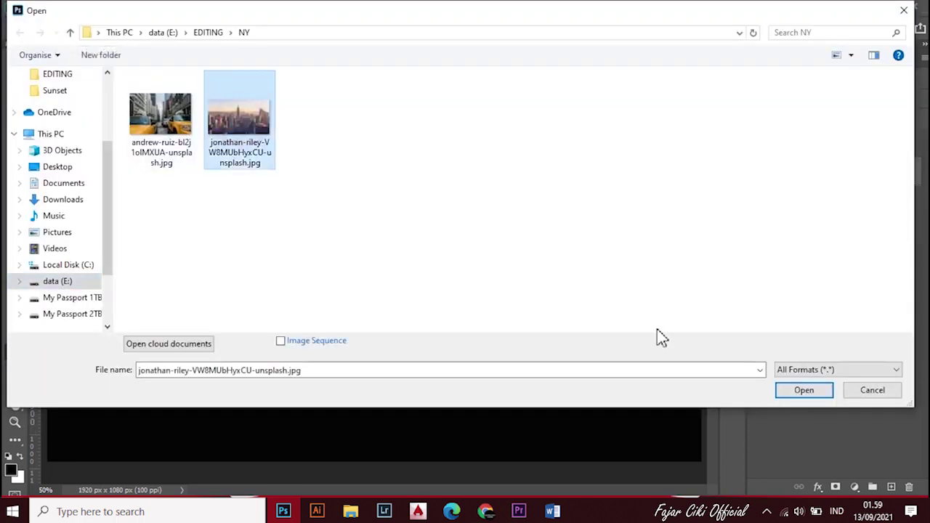
pyautogui.click(797, 393)
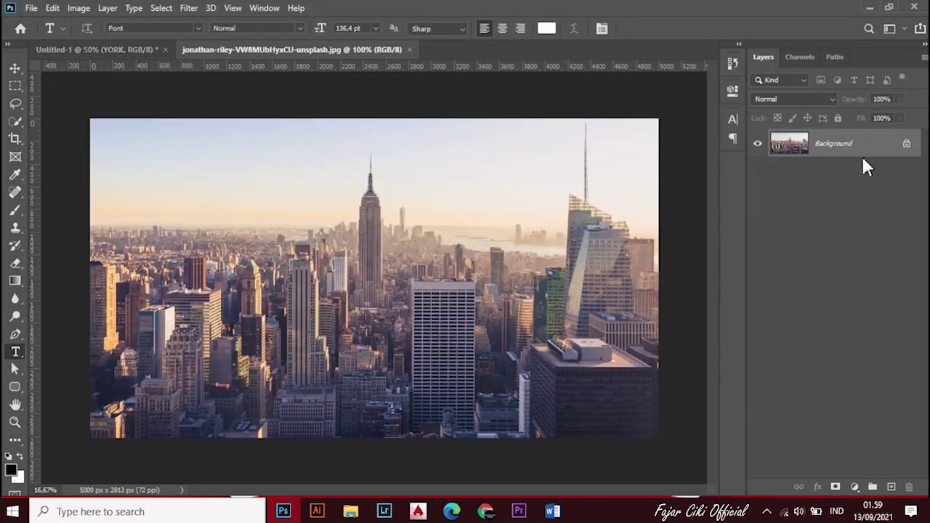
pyautogui.moveTo(869, 151); pyautogui.dragTo(101, 53)
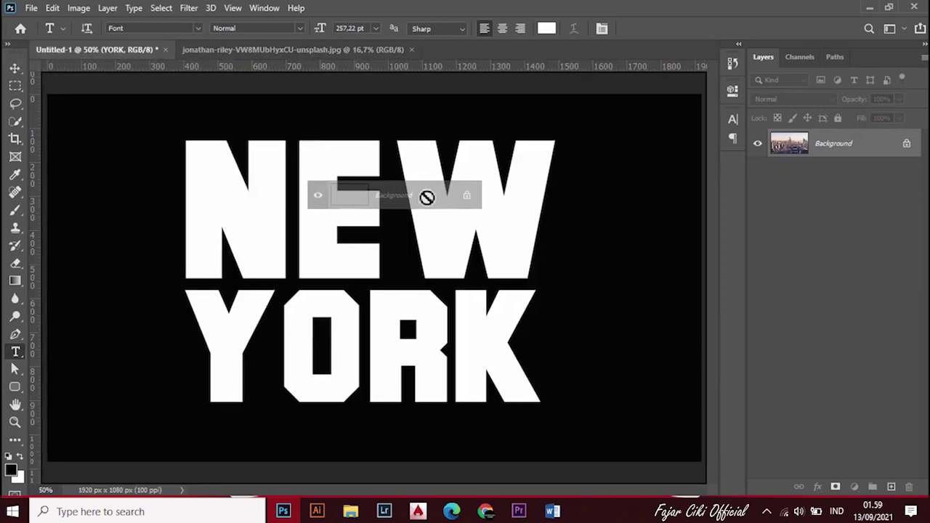
pyautogui.moveTo(102, 52); pyautogui.dragTo(426, 198)
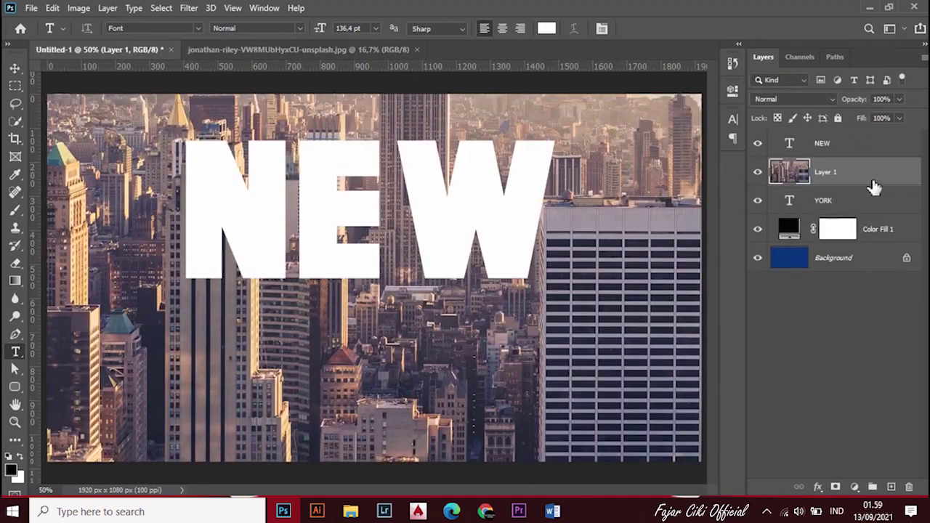
pyautogui.moveTo(870, 175); pyautogui.dragTo(865, 144)
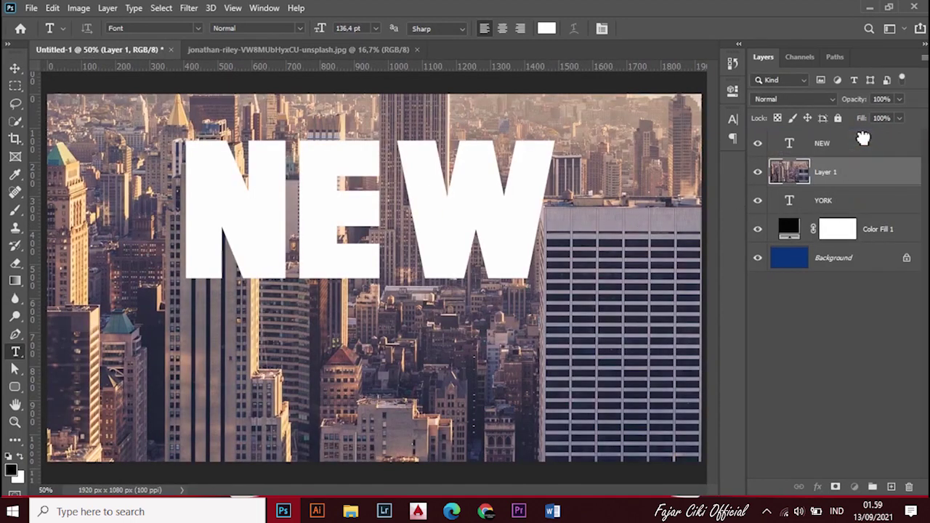
# Clip the skyline photo layer to the NEW text as a clipping mask.
pyautogui.rightClick(863, 142)
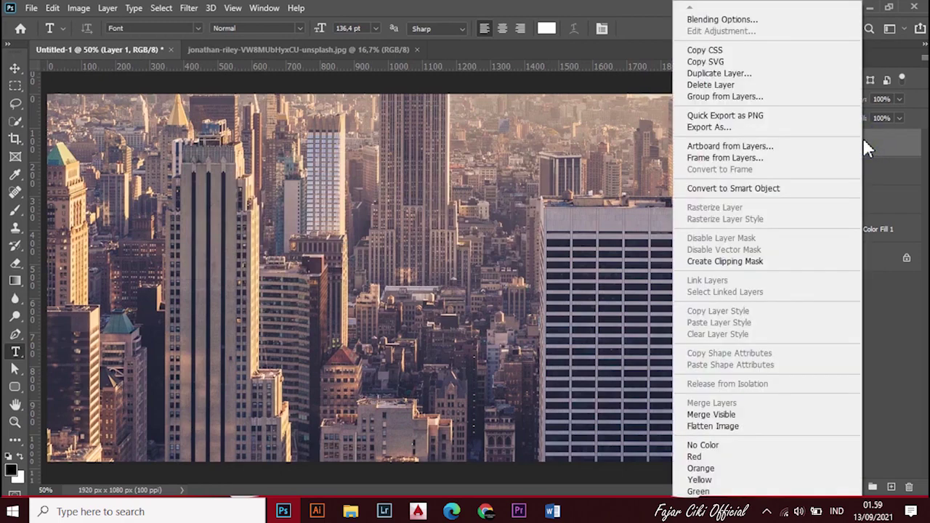
pyautogui.click(733, 261)
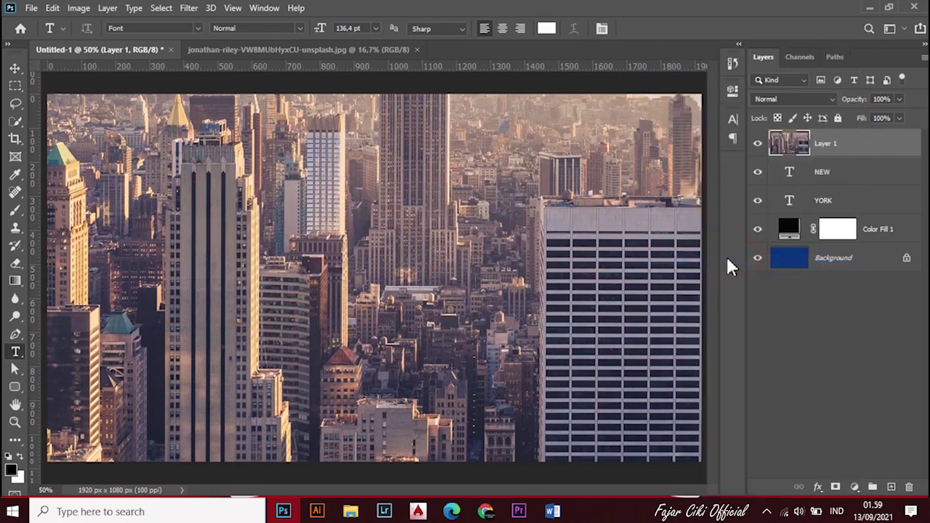
pyautogui.hotkey('ctrl', '-')
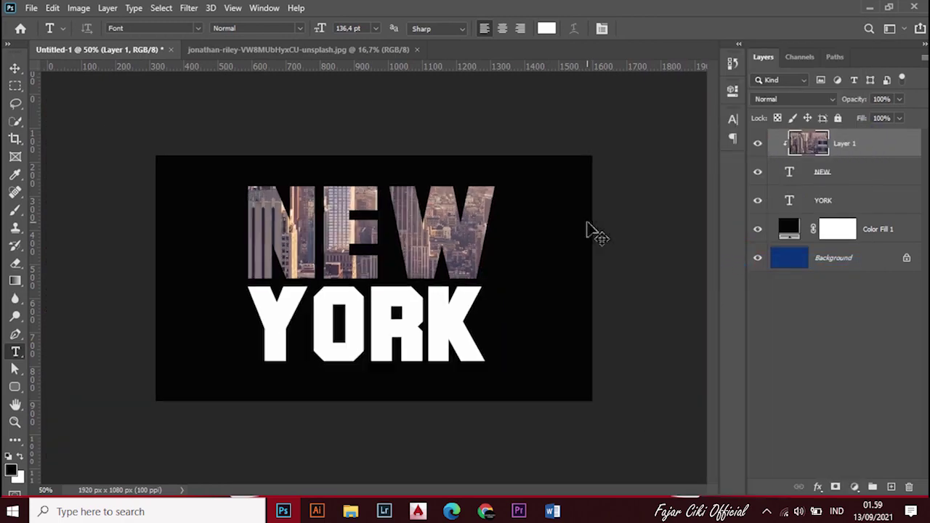
pyautogui.hotkey('ctrl', '-')
pyautogui.hotkey('ctrl', '-')
# Scale the skyline photo to 27.40% and position it over the NEW letters.
pyautogui.hotkey('ctrl', 't')
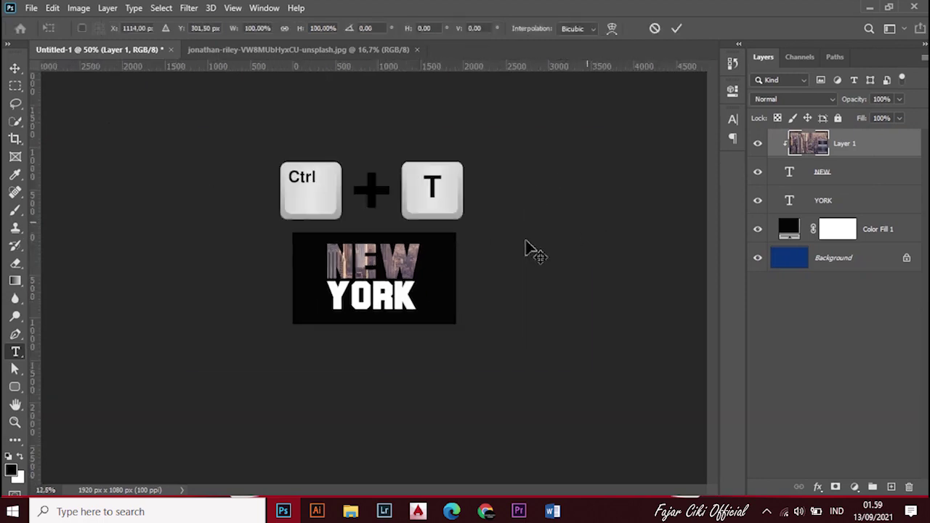
pyautogui.moveTo(173, 138); pyautogui.dragTo(280, 201)
pyautogui.hotkey('ctrl', '+')
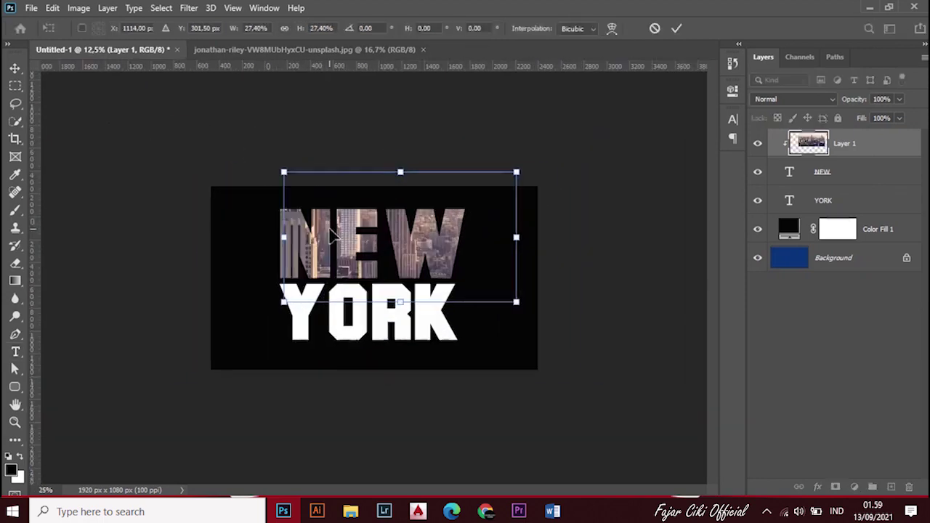
pyautogui.hotkey('ctrl', '+')
pyautogui.moveTo(361, 219)
pyautogui.mouseDown()
pyautogui.moveTo(446, 250)
pyautogui.moveTo(515, 196)
pyautogui.mouseUp()
pyautogui.moveTo(583, 154); pyautogui.dragTo(581, 137)
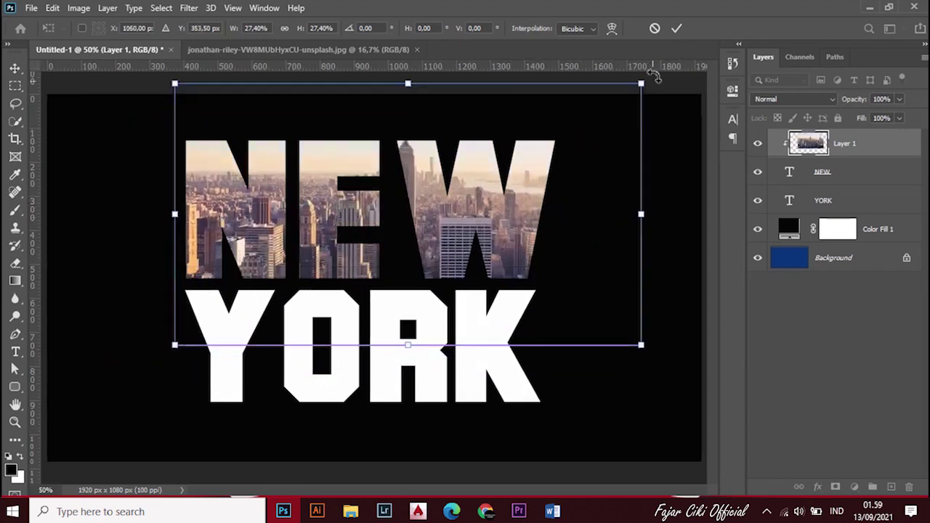
pyautogui.click(677, 29)
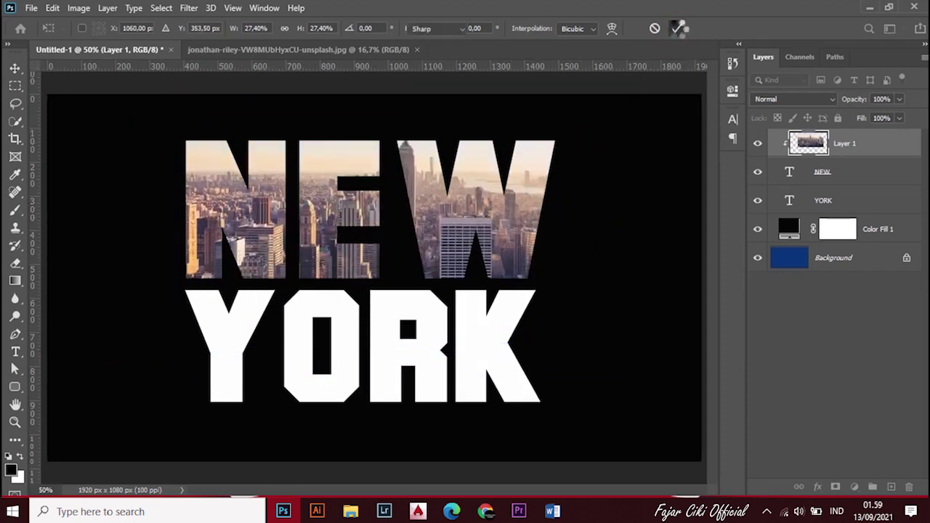
pyautogui.press('t')
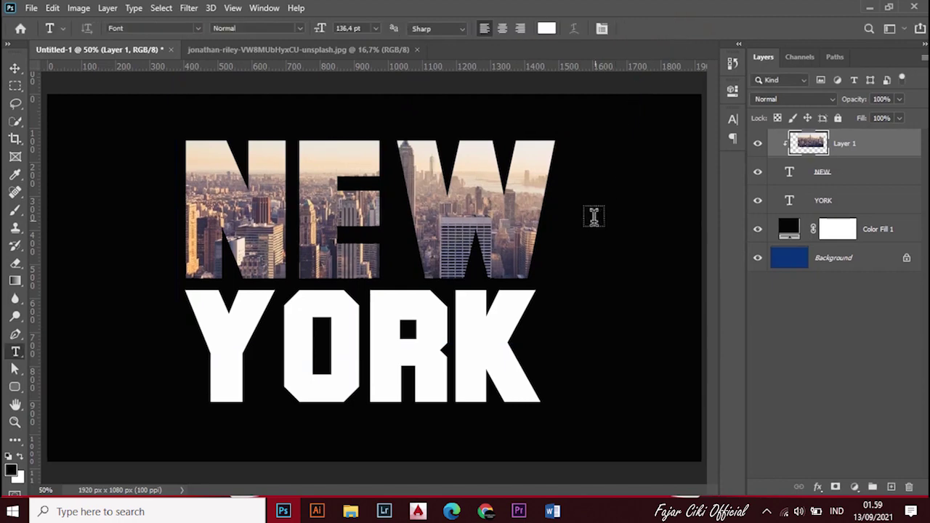
# Open the taxi street JPG and place it as Layer 2 between NEW and YORK.
pyautogui.click(31, 8)
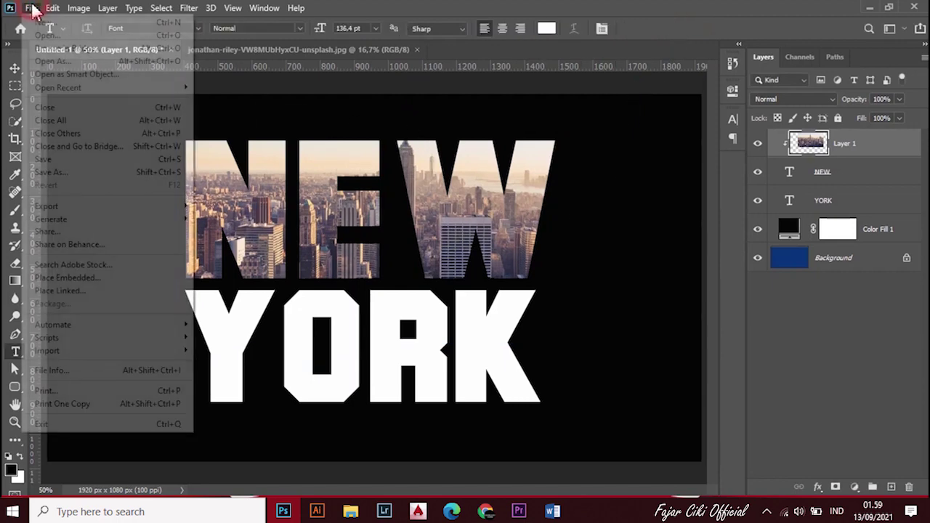
pyautogui.click(44, 35)
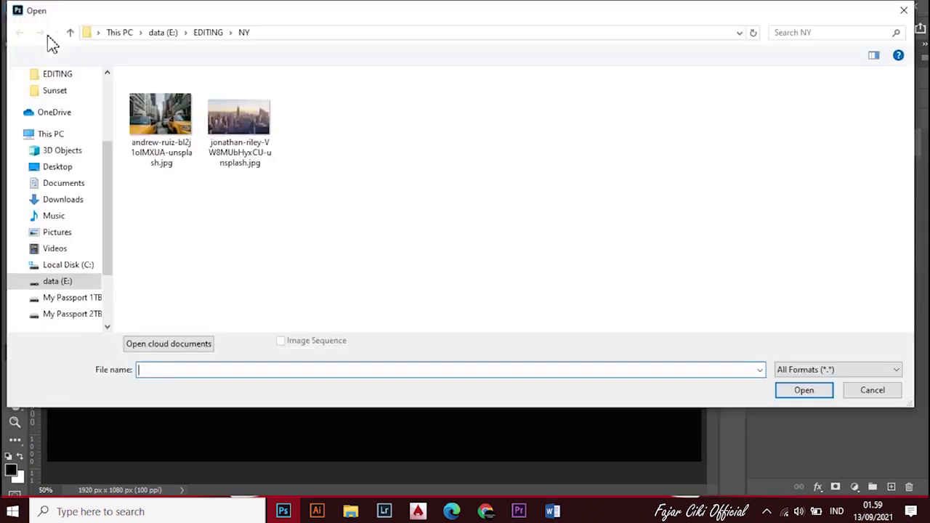
pyautogui.click(155, 127)
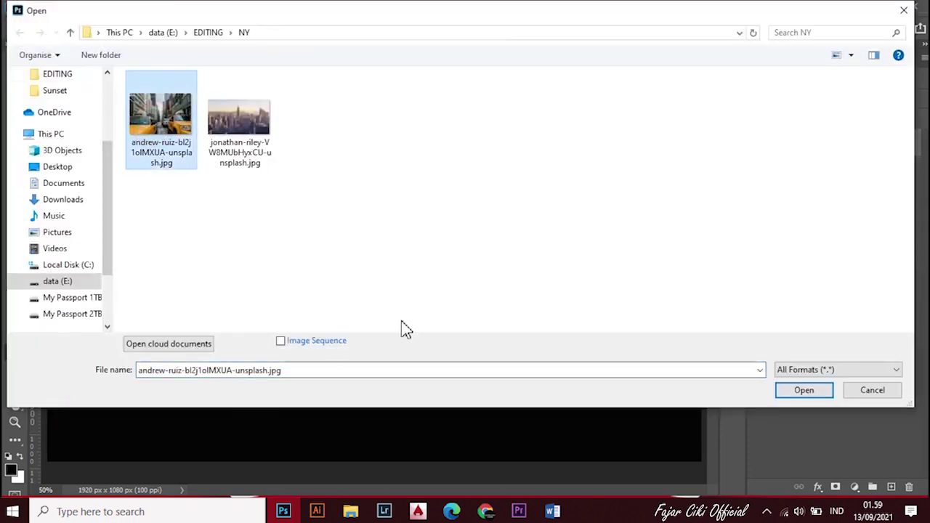
pyautogui.click(790, 396)
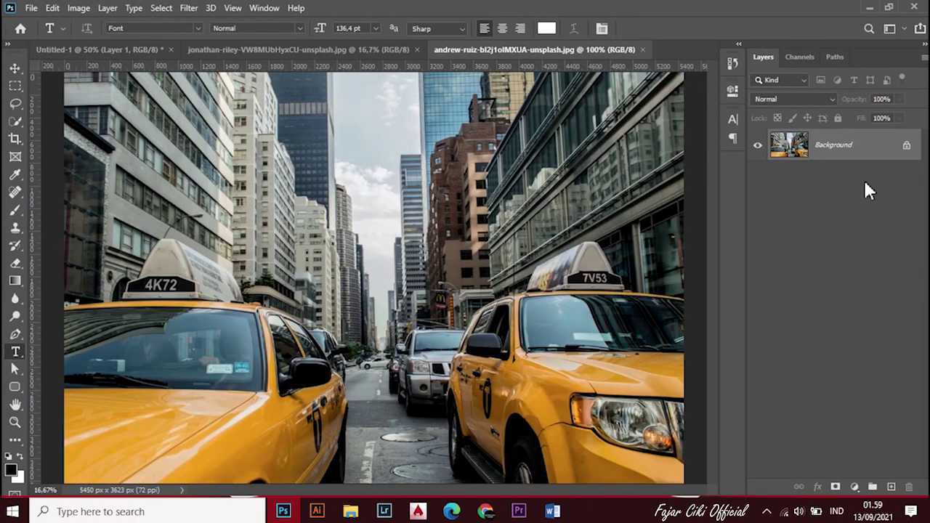
pyautogui.moveTo(868, 146)
pyautogui.mouseDown()
pyautogui.moveTo(336, 291)
pyautogui.moveTo(340, 245)
pyautogui.moveTo(380, 259)
pyautogui.mouseUp()
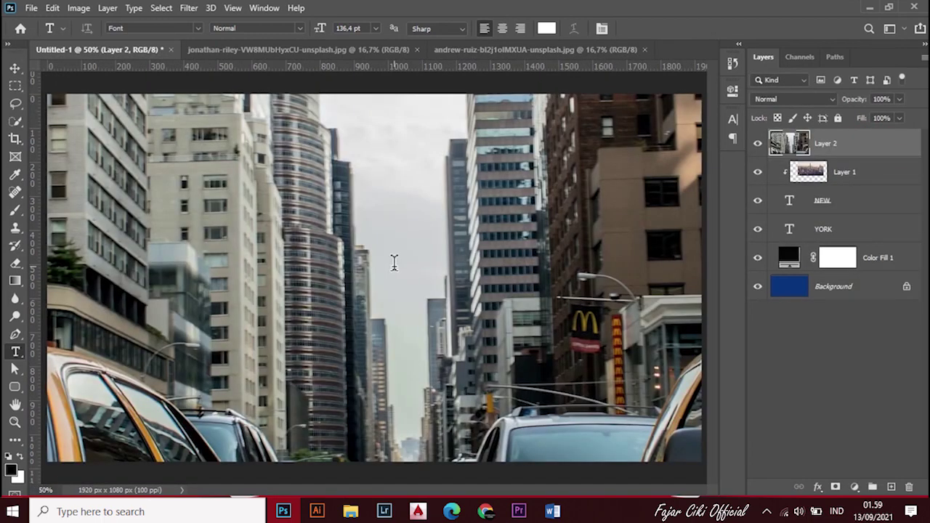
pyautogui.moveTo(834, 154); pyautogui.dragTo(852, 206)
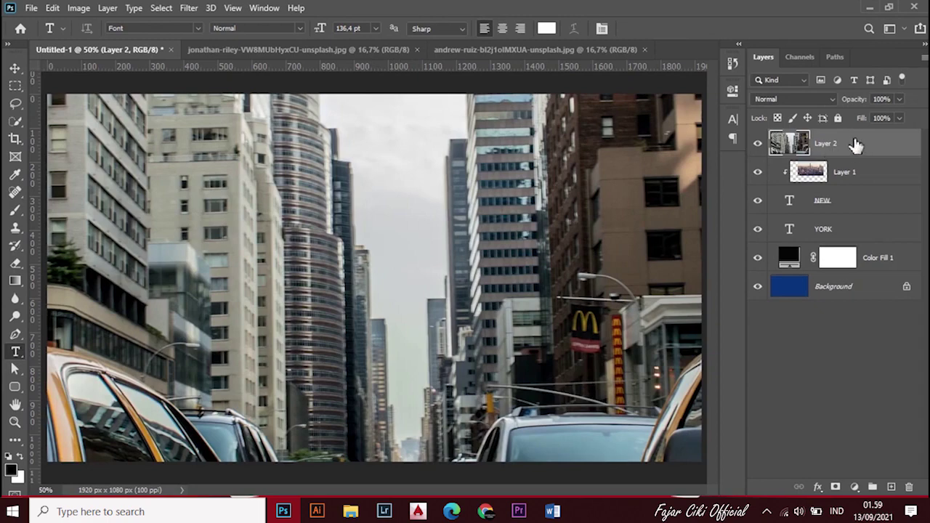
# Clip the taxi photo layer to the YORK text as a clipping mask.
pyautogui.rightClick(855, 207)
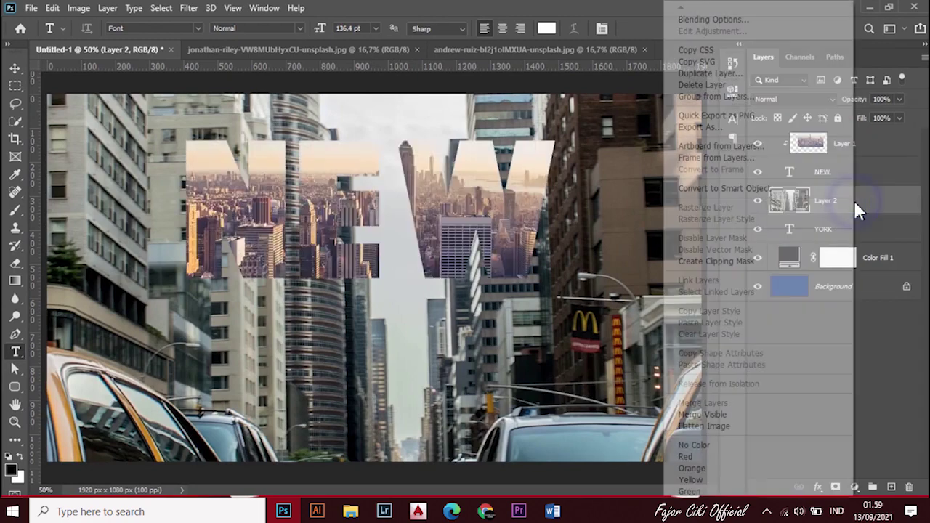
pyautogui.click(715, 261)
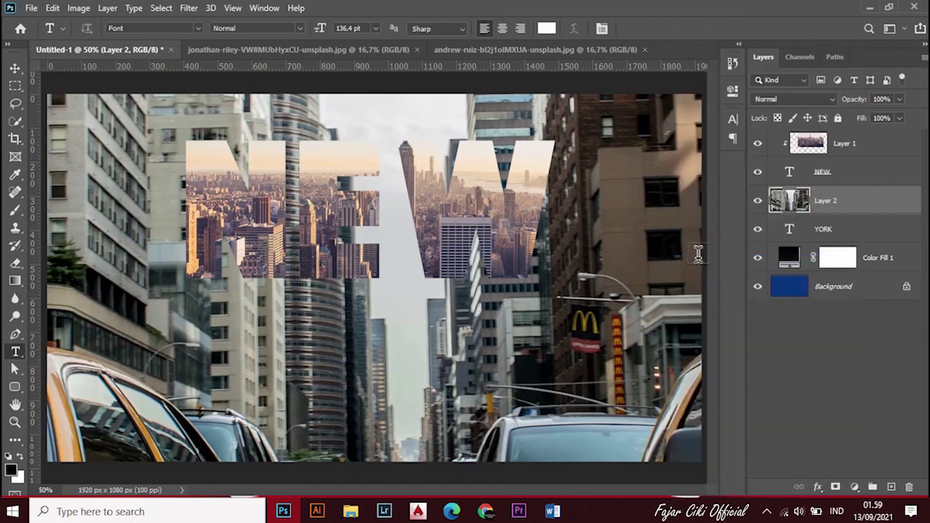
pyautogui.hotkey('ctrl', '-')
pyautogui.hotkey('ctrl', '-')
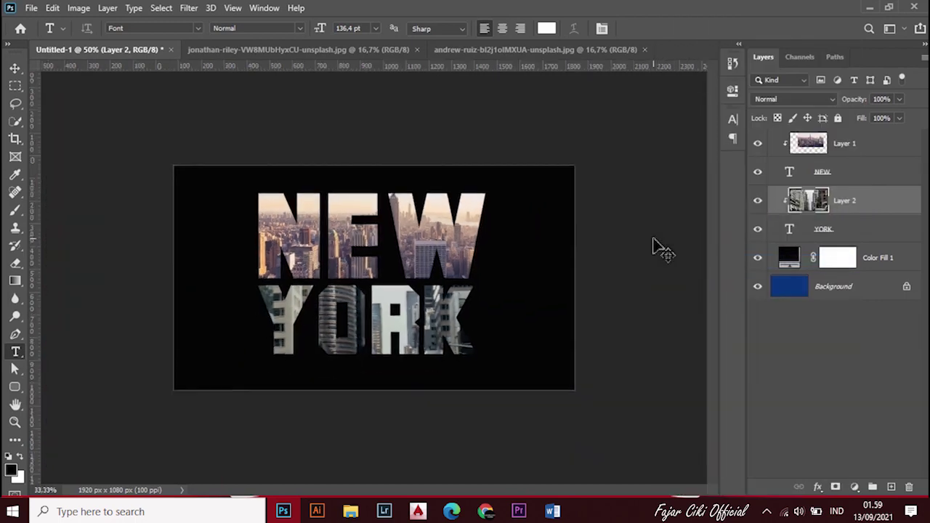
pyautogui.hotkey('ctrl', '-')
pyautogui.hotkey('ctrl', '-')
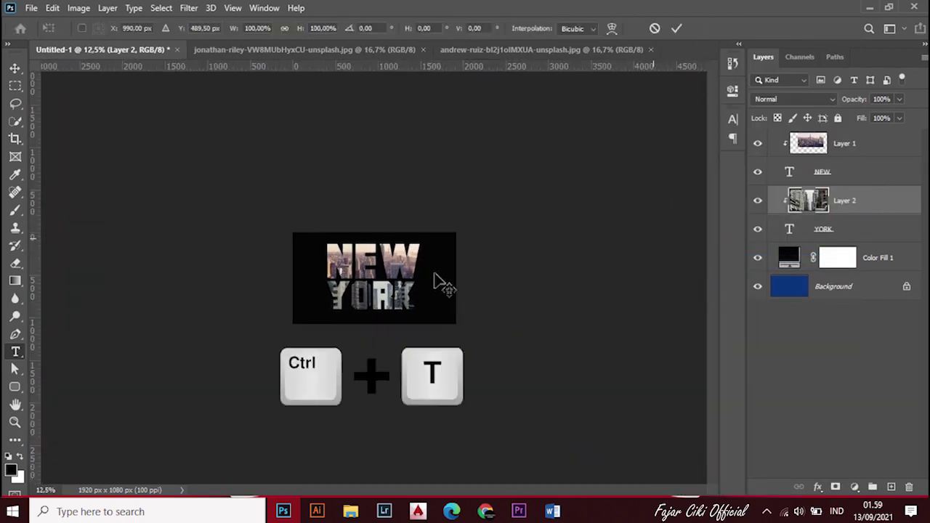
# Scale the taxi photo to 19.28% and position it so the cabs show through YORK.
pyautogui.hotkey('ctrl', 't')
pyautogui.moveTo(143, 123); pyautogui.dragTo(297, 281)
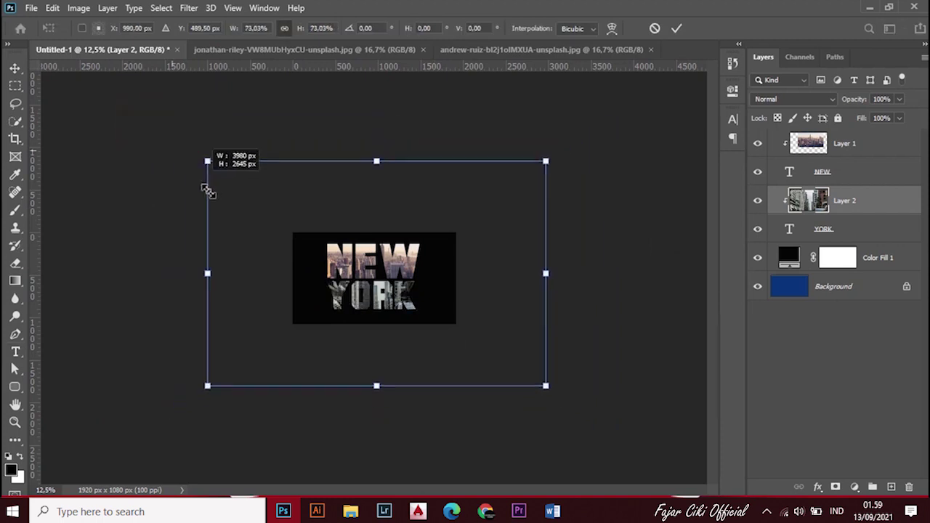
pyautogui.hotkey('ctrl', '+')
pyautogui.hotkey('ctrl', '+')
pyautogui.hotkey('ctrl', '+')
pyautogui.moveTo(528, 364); pyautogui.dragTo(504, 370)
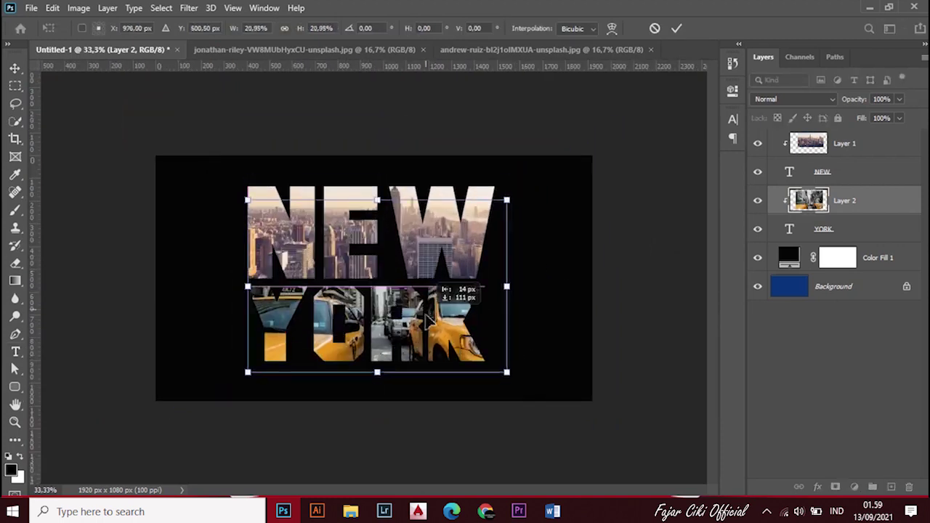
pyautogui.moveTo(450, 344); pyautogui.dragTo(450, 364)
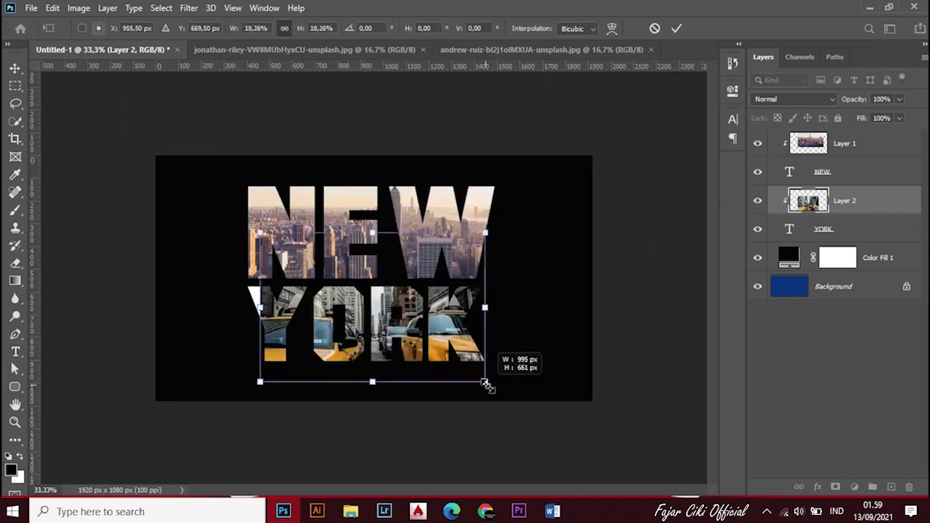
pyautogui.moveTo(496, 381); pyautogui.dragTo(486, 381)
pyautogui.moveTo(291, 332); pyautogui.dragTo(295, 326)
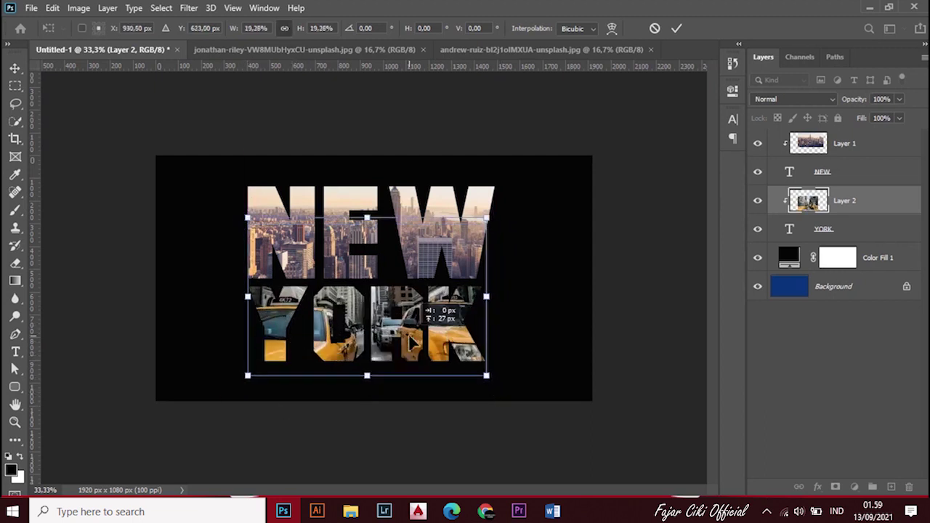
pyautogui.click(675, 27)
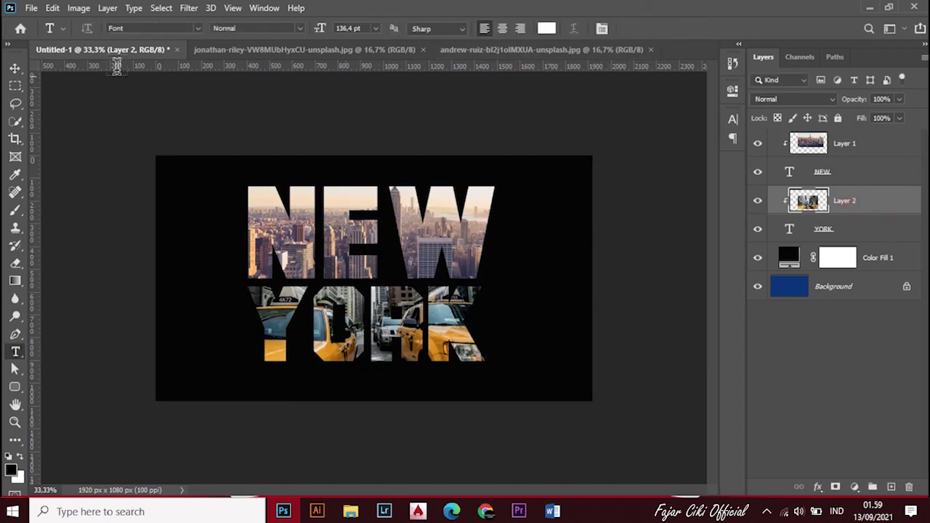
# Convert the taxi photo to Black & White with Reds -19, Yellows 74, Greens -26.
pyautogui.click(77, 9)
pyautogui.moveTo(100, 44)
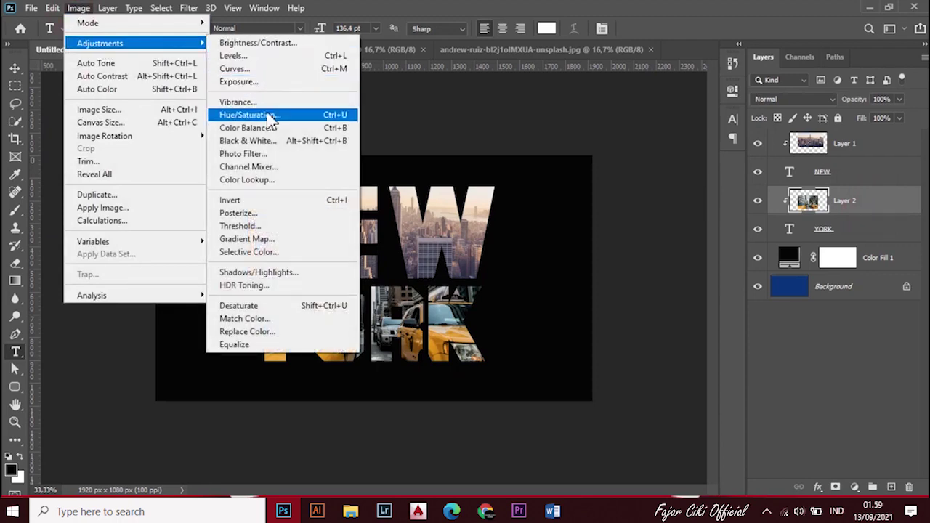
pyautogui.click(247, 141)
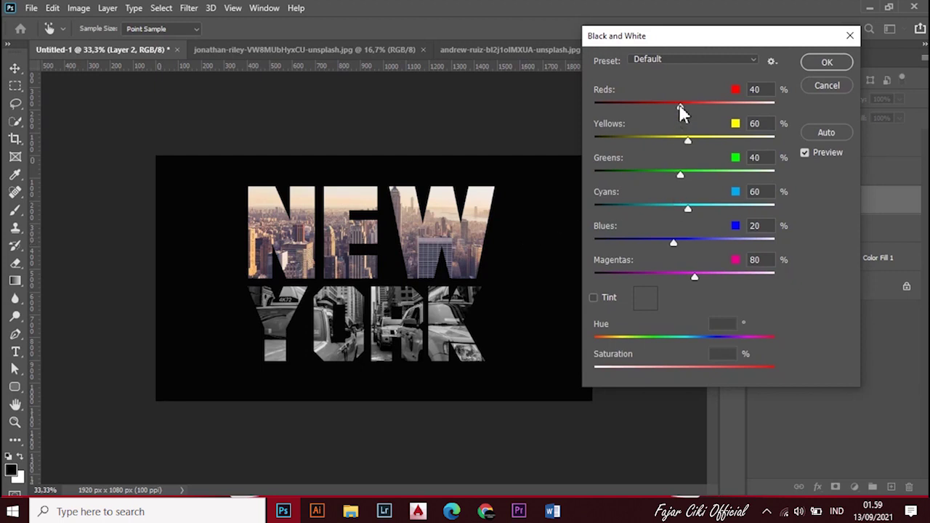
pyautogui.moveTo(671, 104)
pyautogui.mouseDown()
pyautogui.moveTo(683, 106)
pyautogui.moveTo(659, 105)
pyautogui.mouseUp()
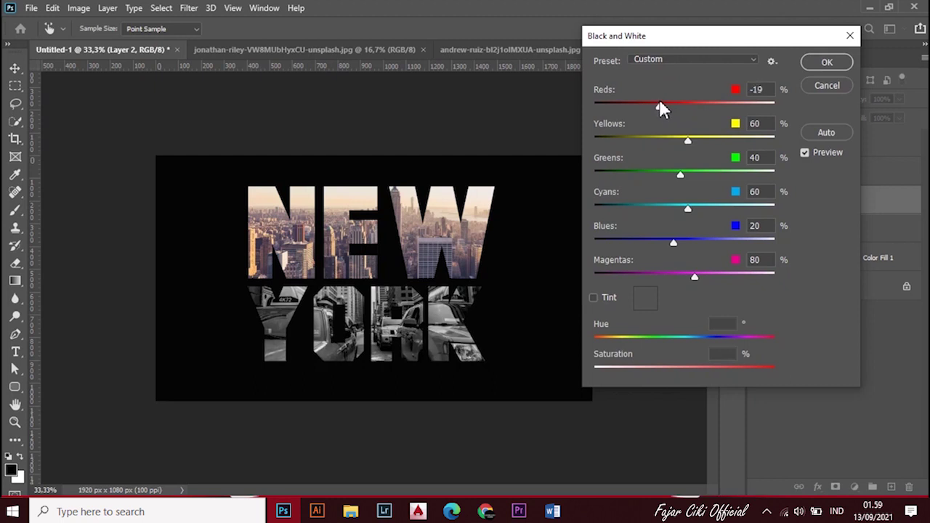
pyautogui.moveTo(688, 138)
pyautogui.mouseDown()
pyautogui.moveTo(698, 147)
pyautogui.moveTo(678, 180)
pyautogui.moveTo(656, 172)
pyautogui.mouseUp()
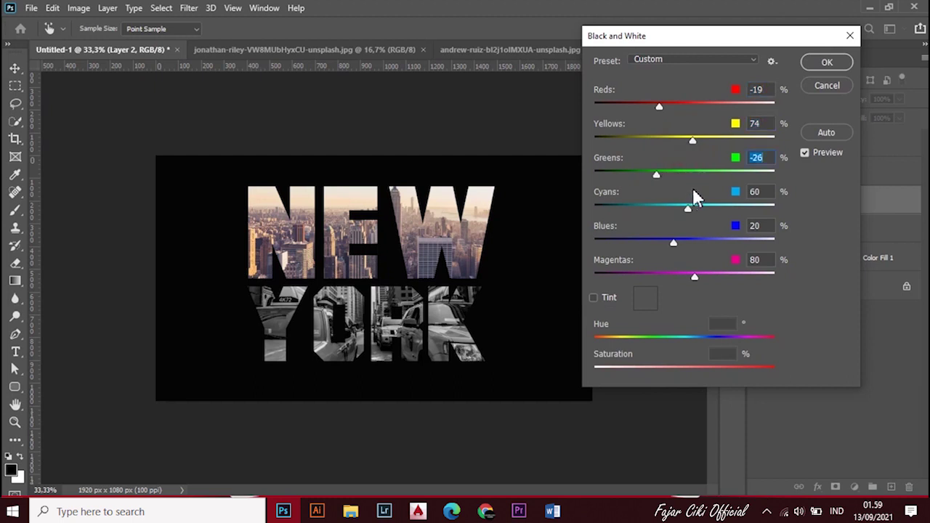
pyautogui.click(815, 63)
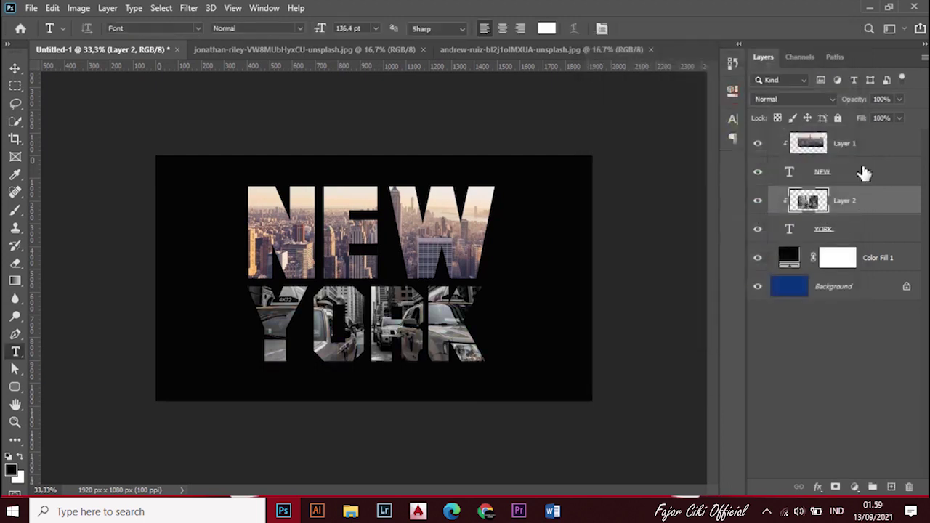
# Apply Black & White to the skyline layer with Reds 17, Yellows 175, Magentas -94.
pyautogui.click(864, 149)
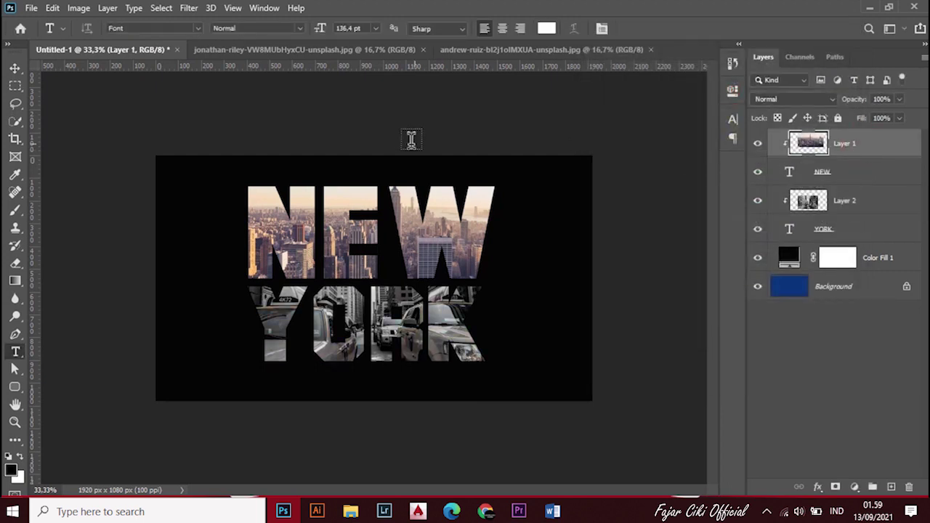
pyautogui.click(78, 9)
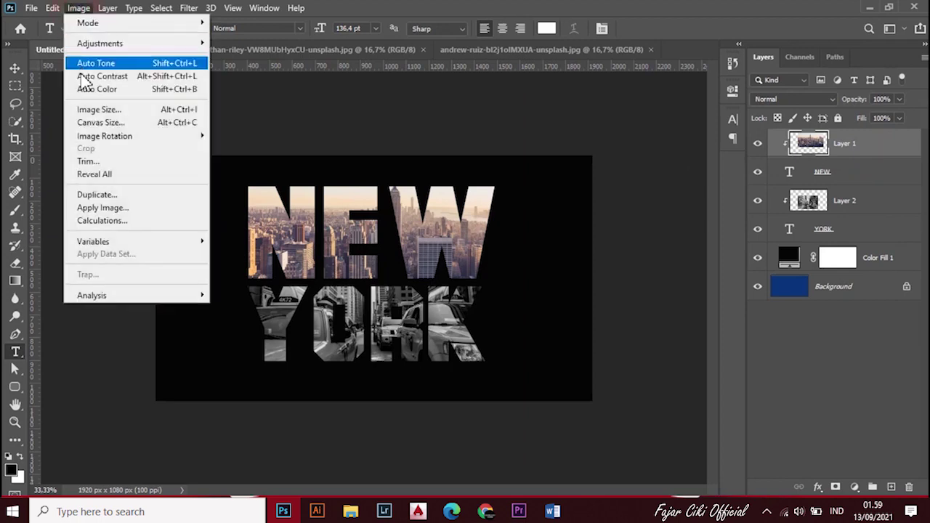
pyautogui.moveTo(101, 42)
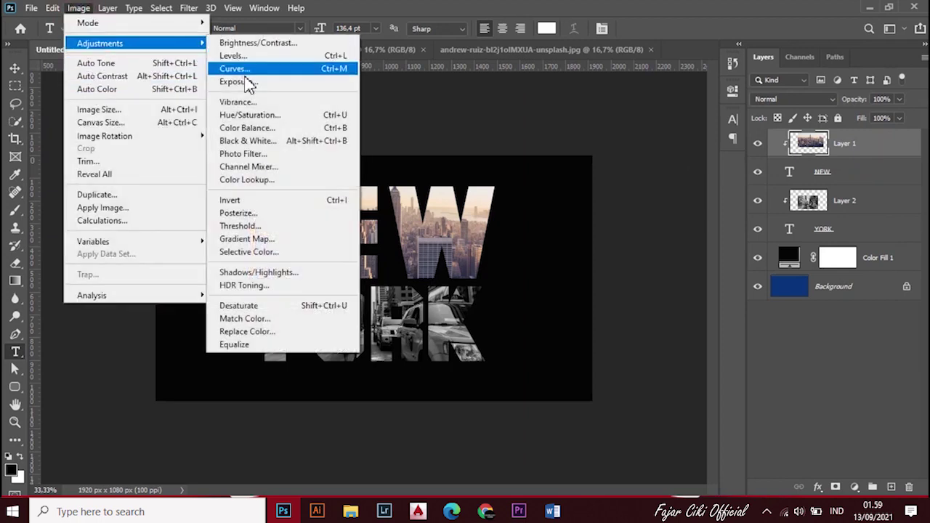
pyautogui.click(260, 142)
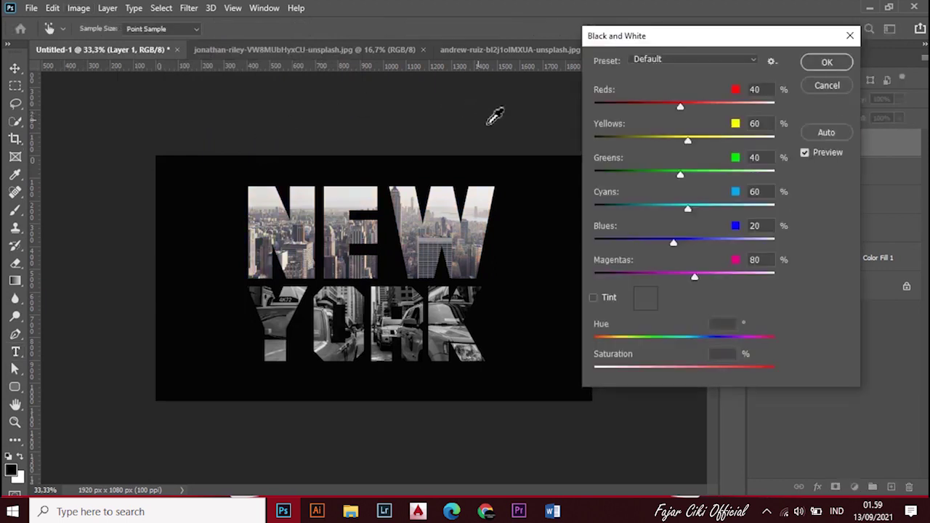
pyautogui.moveTo(678, 107)
pyautogui.mouseDown()
pyautogui.moveTo(736, 106)
pyautogui.moveTo(602, 103)
pyautogui.moveTo(697, 106)
pyautogui.moveTo(674, 107)
pyautogui.mouseUp()
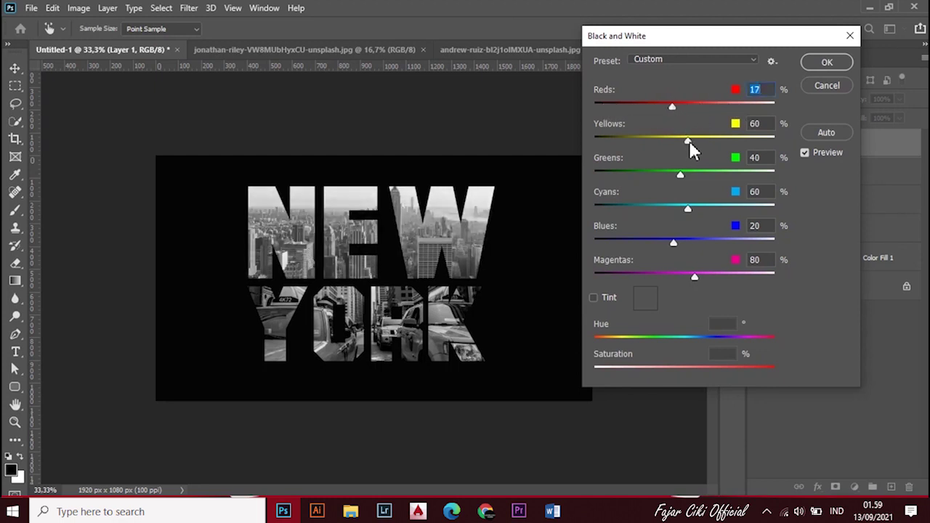
pyautogui.moveTo(689, 141)
pyautogui.mouseDown()
pyautogui.moveTo(756, 146)
pyautogui.moveTo(629, 141)
pyautogui.moveTo(757, 151)
pyautogui.moveTo(642, 177)
pyautogui.moveTo(681, 176)
pyautogui.mouseUp()
pyautogui.moveTo(687, 207)
pyautogui.mouseDown()
pyautogui.moveTo(727, 210)
pyautogui.moveTo(633, 210)
pyautogui.mouseUp()
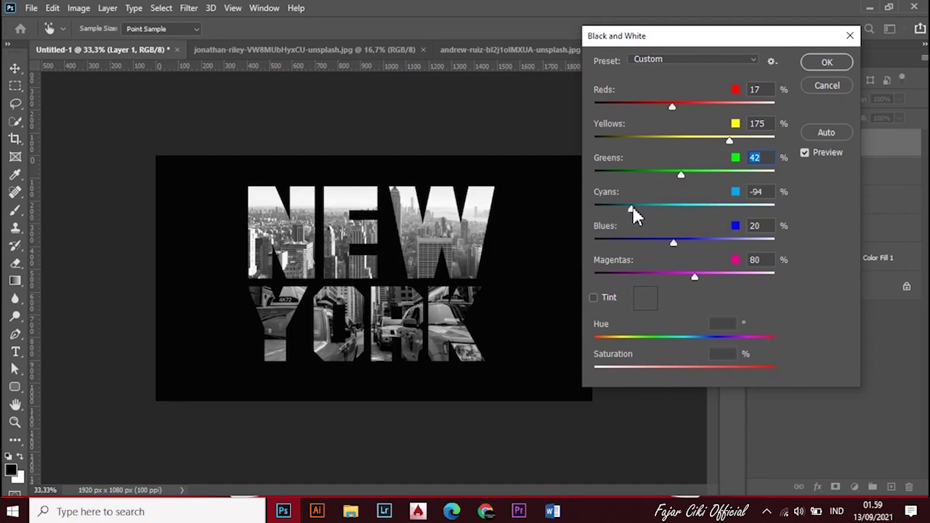
pyautogui.click(632, 207)
pyautogui.moveTo(673, 243); pyautogui.dragTo(631, 243)
pyautogui.moveTo(720, 247)
pyautogui.mouseDown()
pyautogui.moveTo(729, 246)
pyautogui.moveTo(634, 246)
pyautogui.mouseUp()
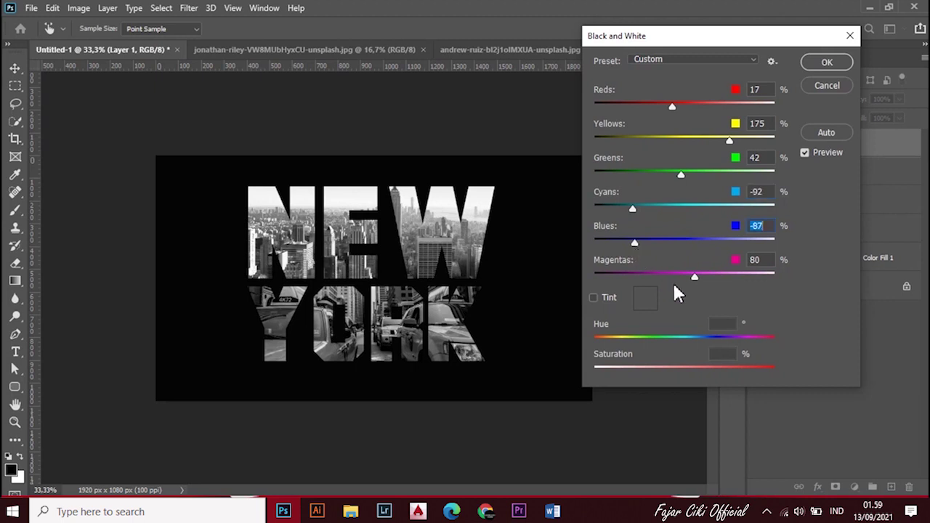
pyautogui.moveTo(694, 277); pyautogui.dragTo(632, 277)
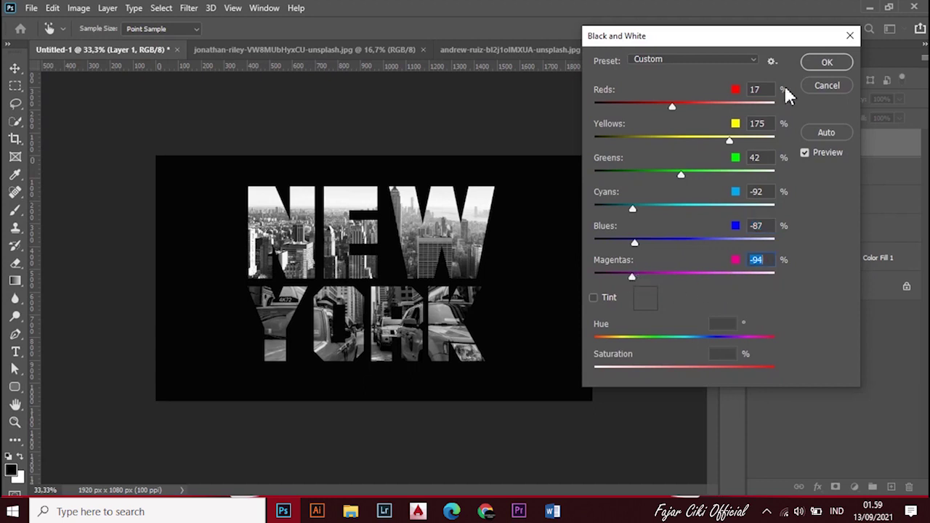
pyautogui.click(818, 62)
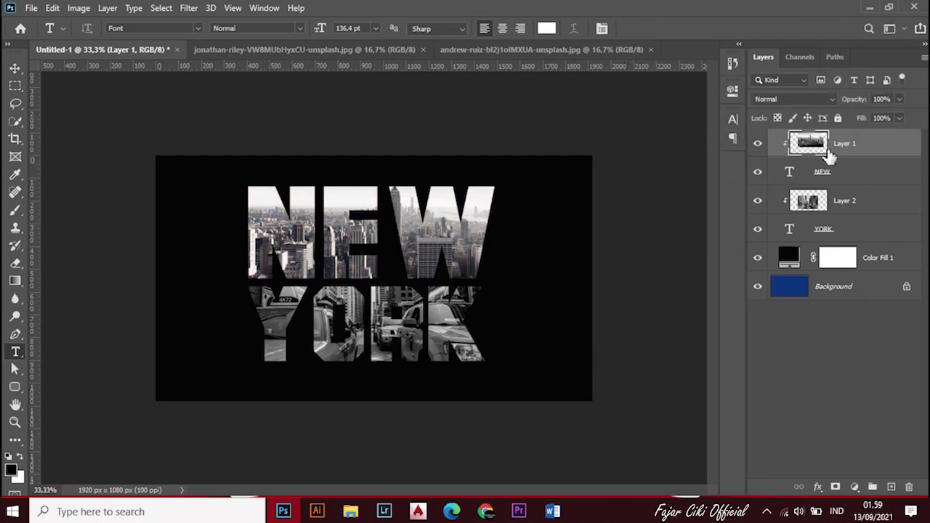
# Free-transform Layer 1's skyline photo higher within NEW, then give Layer 1 a white mask.
pyautogui.click(877, 144)
pyautogui.hotkey('ctrl', 't')
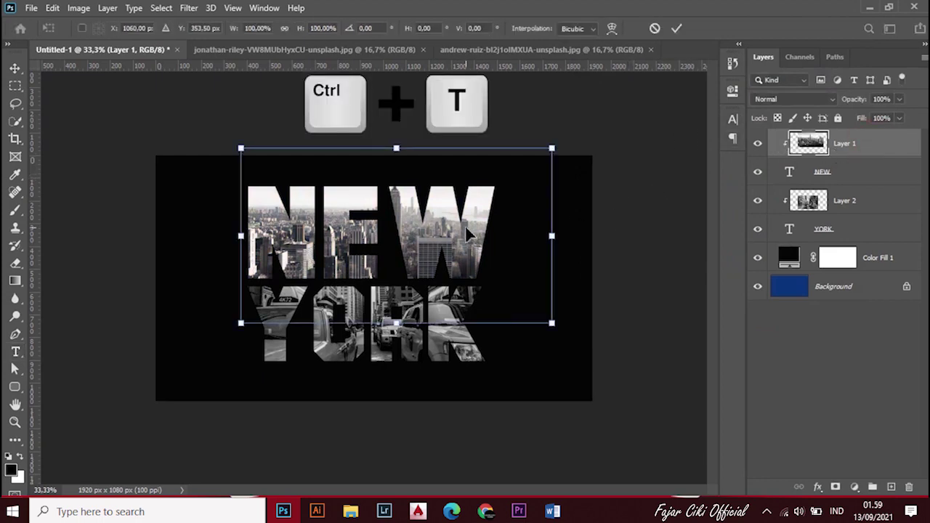
pyautogui.hotkey('ctrl', '+')
pyautogui.moveTo(436, 244); pyautogui.dragTo(436, 215)
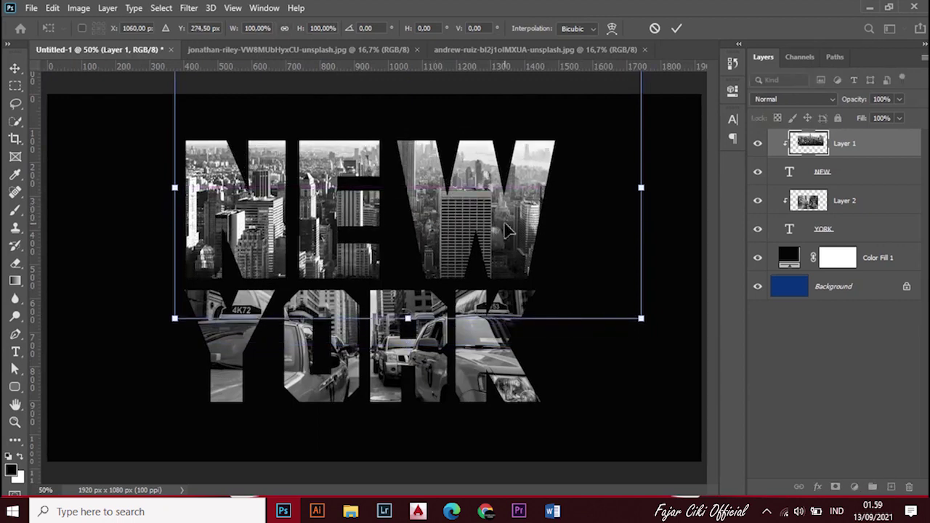
pyautogui.moveTo(506, 231); pyautogui.dragTo(501, 234)
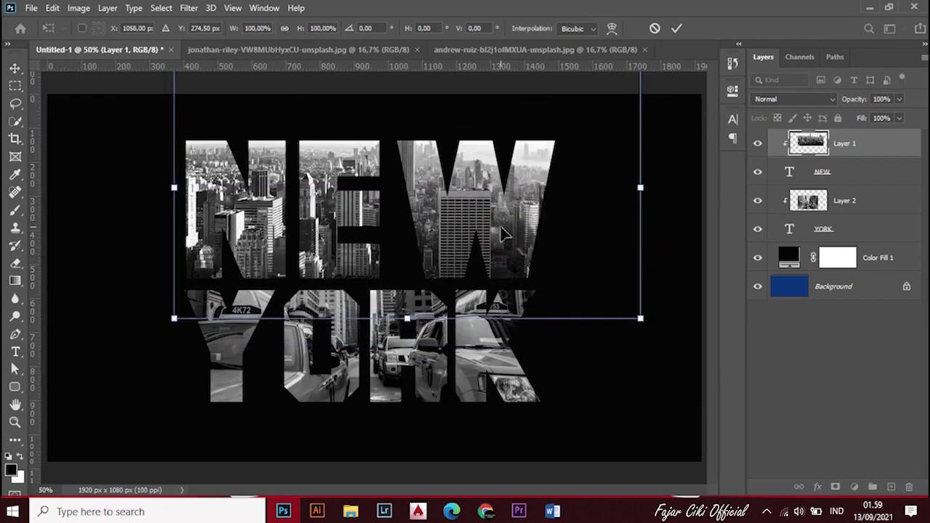
pyautogui.hotkey('shift', 'Down')
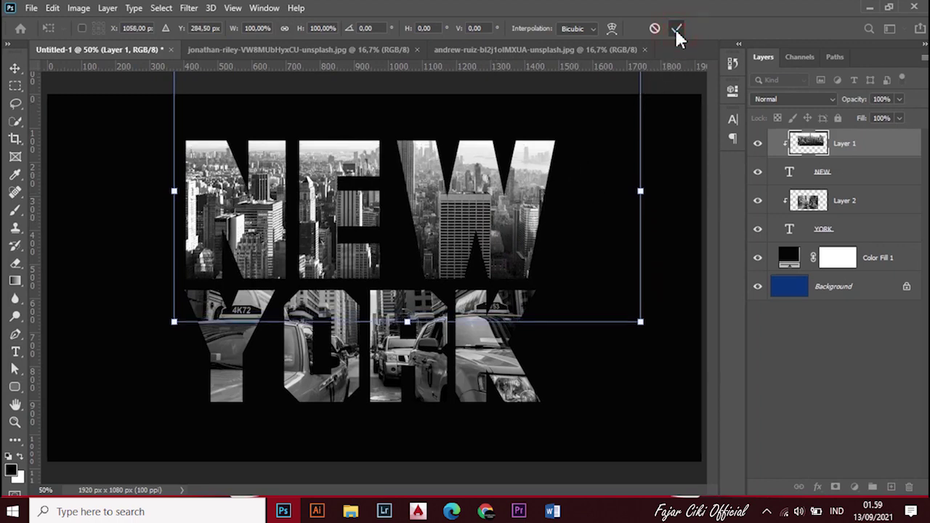
pyautogui.click(675, 29)
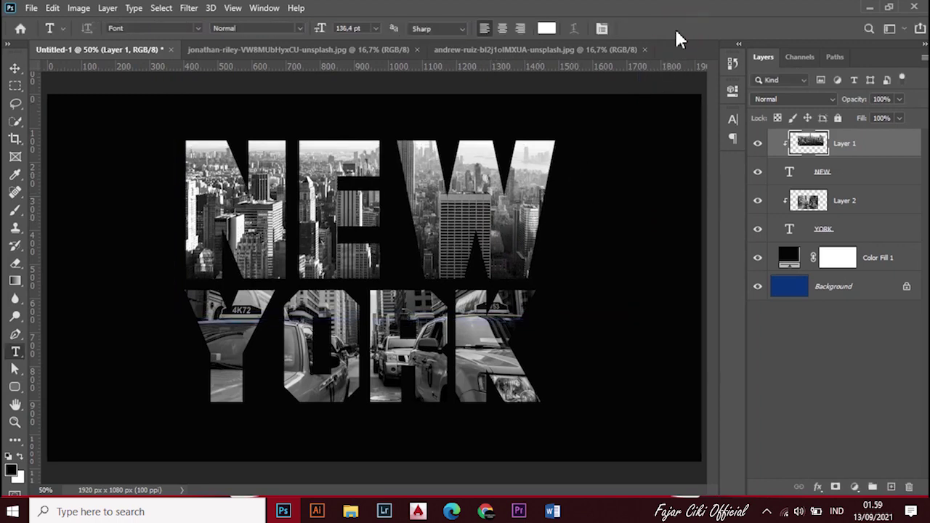
pyautogui.click(808, 143)
pyautogui.click(835, 487)
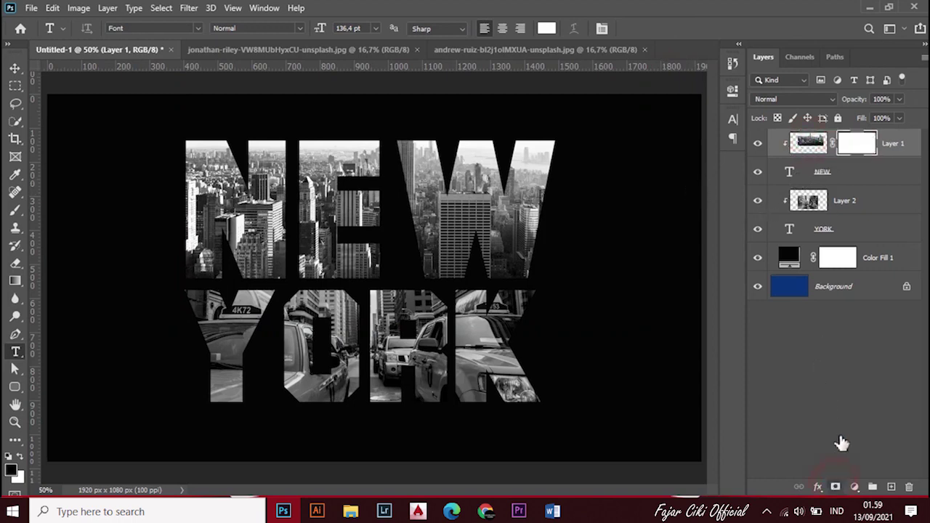
# Load the NEW letters as a selection and target Layer 1's mask.
pyautogui.moveTo(845, 171); pyautogui.dragTo(789, 174)
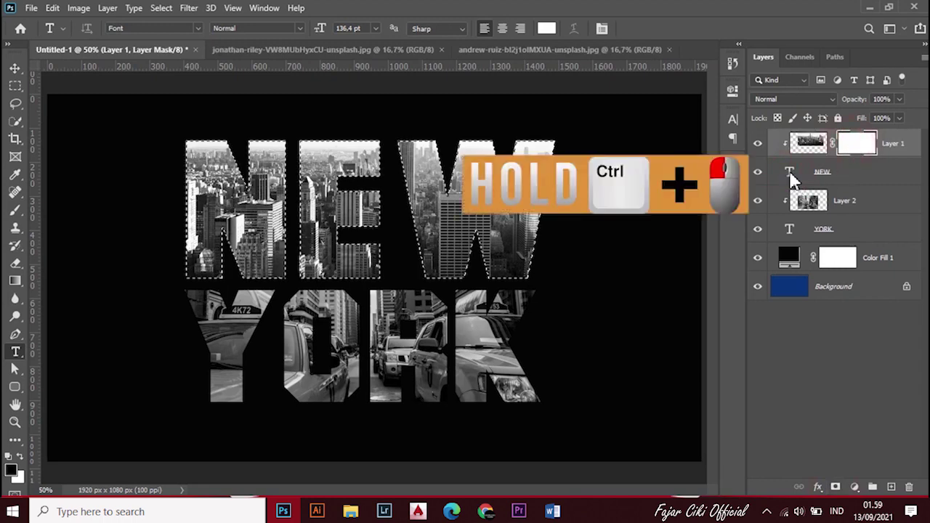
pyautogui.keyDown('ctrl'); pyautogui.click(790, 173); pyautogui.keyUp('ctrl')
pyautogui.click(857, 144)
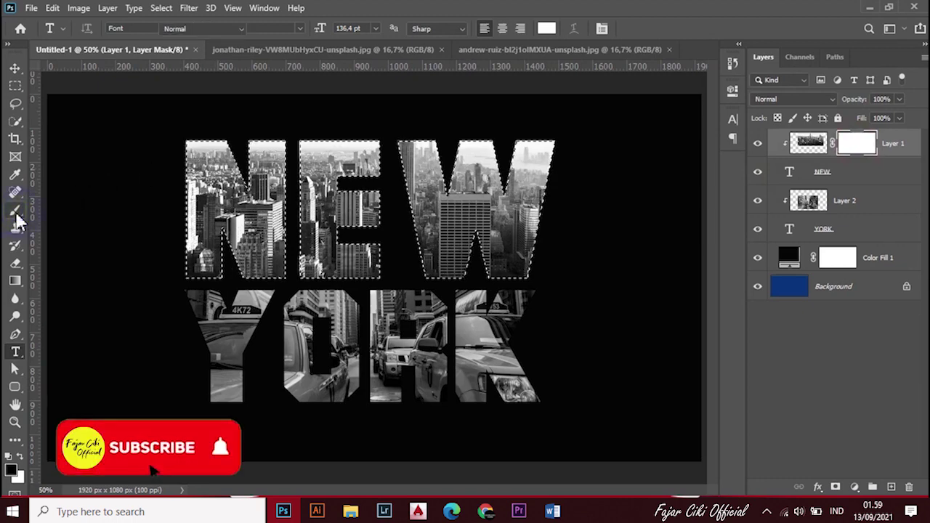
# Set up a soft round Brush at 105 px and 100% opacity.
pyautogui.rightClick(16, 212)
pyautogui.click(61, 211)
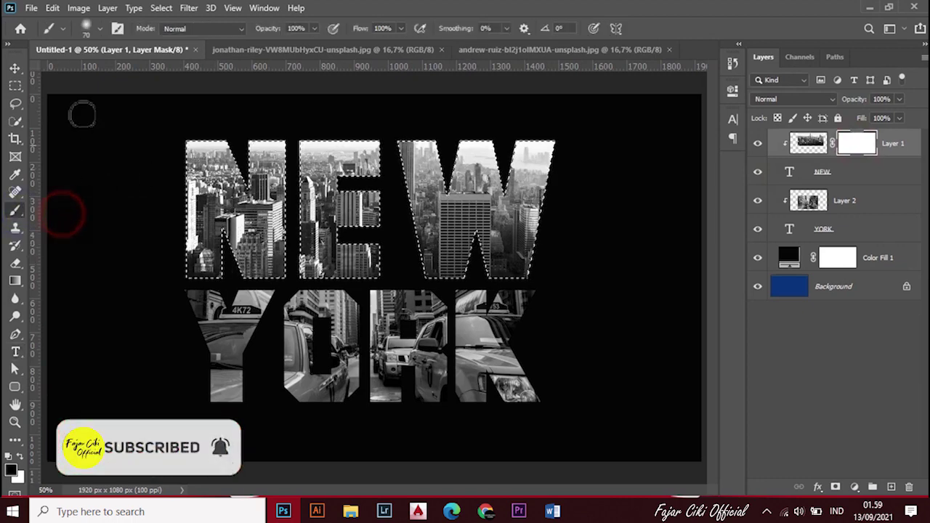
pyautogui.click(93, 32)
pyautogui.click(98, 191)
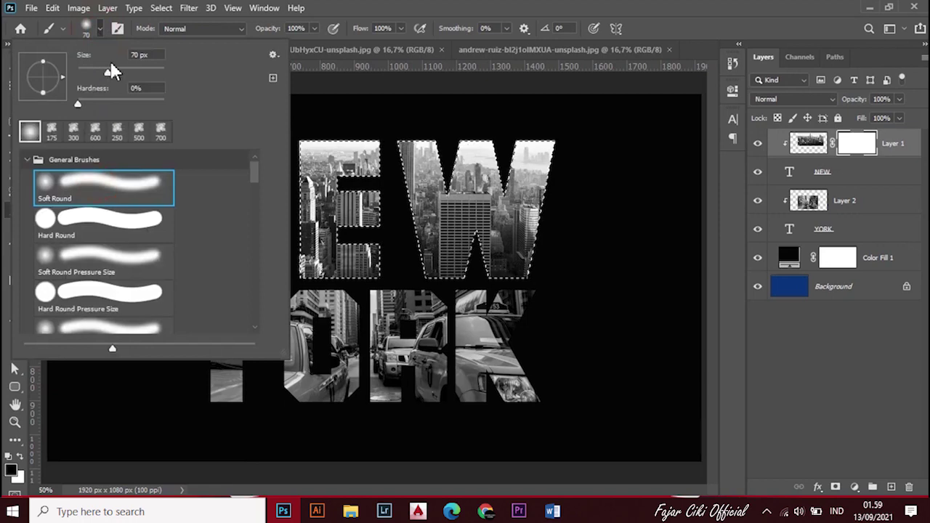
pyautogui.moveTo(110, 75); pyautogui.dragTo(125, 75)
pyautogui.click(122, 40)
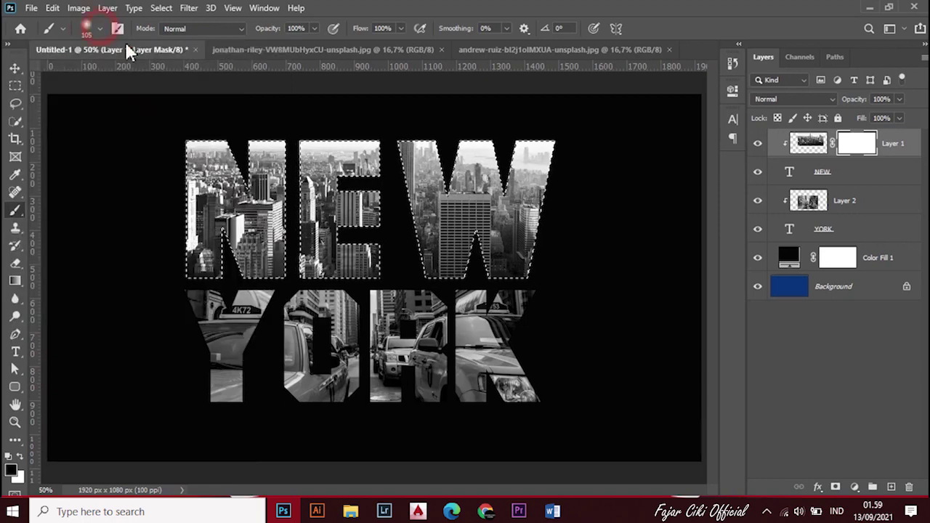
pyautogui.click(314, 29)
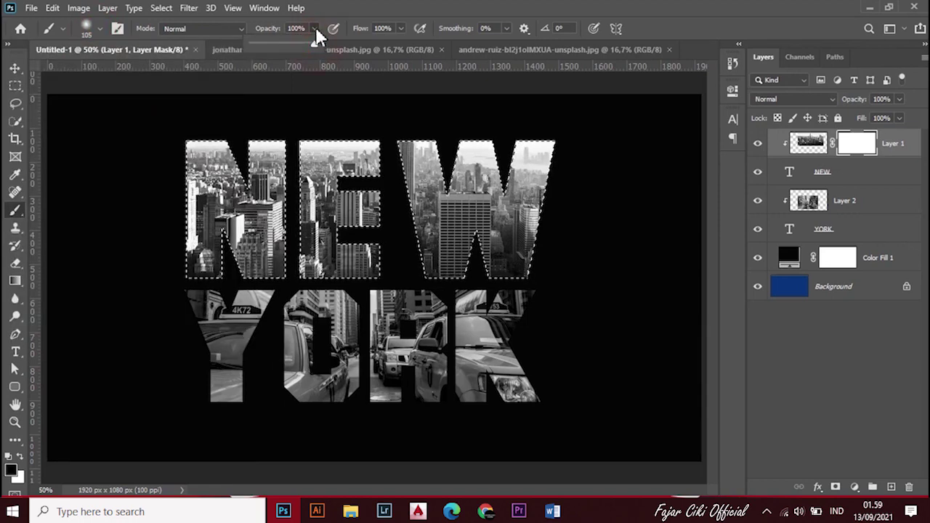
pyautogui.click(314, 28)
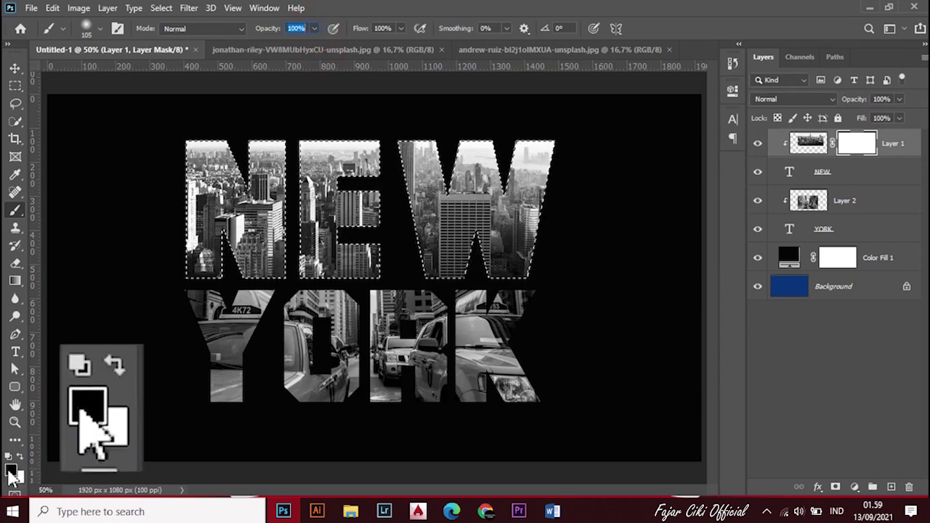
# Paint black over the E on the mask, deselect, and touch up its edges.
pyautogui.press('[')
pyautogui.press('[')
pyautogui.press('[')
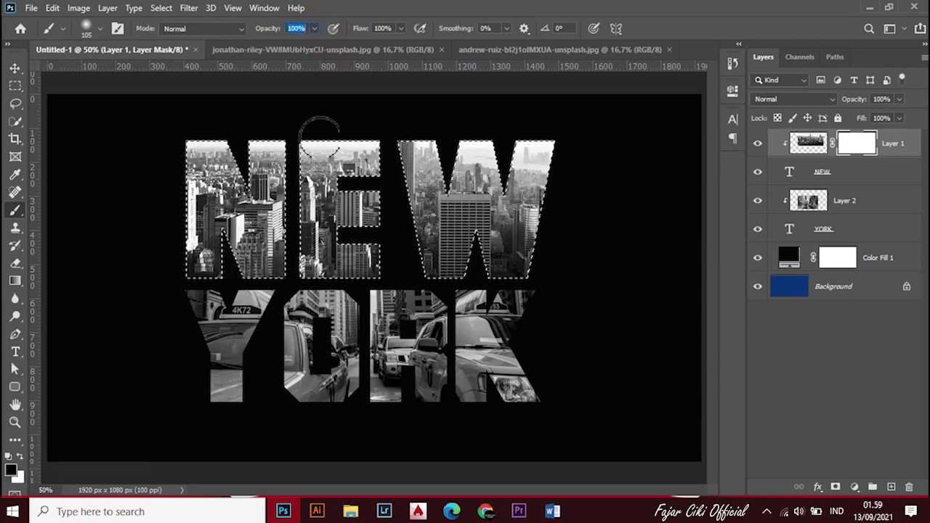
pyautogui.moveTo(322, 103); pyautogui.dragTo(372, 174)
pyautogui.press(']')
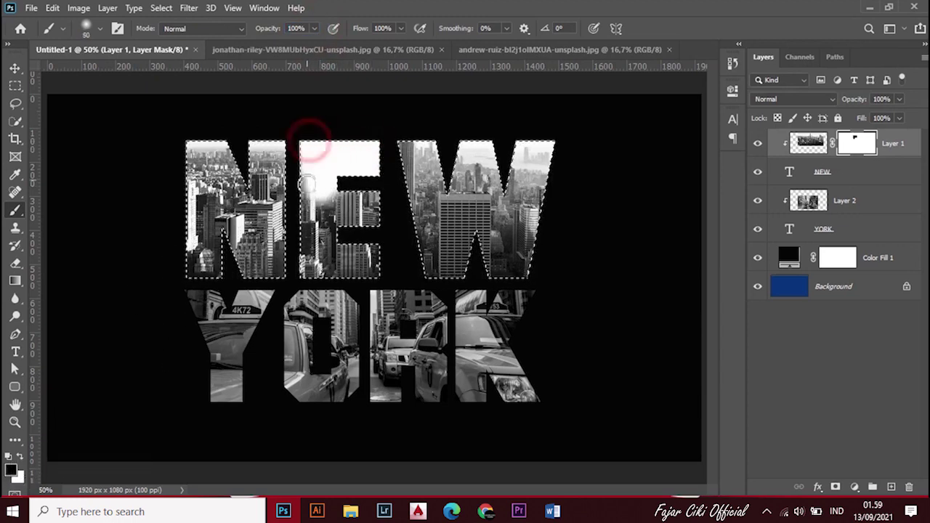
pyautogui.moveTo(309, 140)
pyautogui.mouseDown()
pyautogui.moveTo(328, 256)
pyautogui.moveTo(311, 182)
pyautogui.moveTo(311, 233)
pyautogui.moveTo(353, 221)
pyautogui.mouseUp()
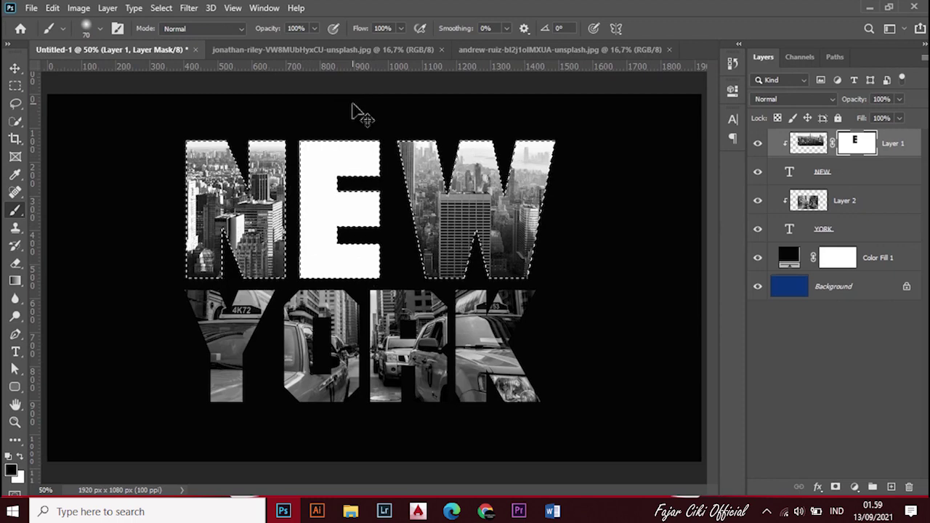
pyautogui.hotkey('ctrl', 'd')
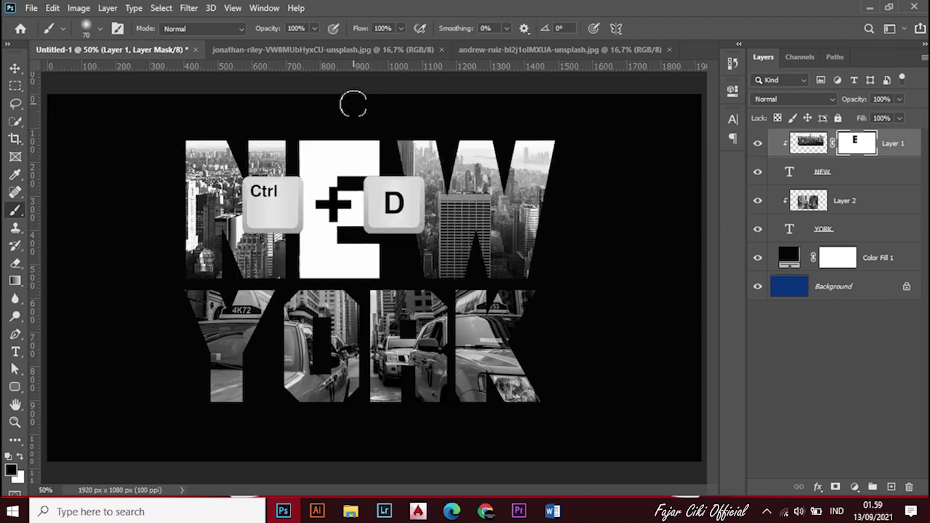
pyautogui.moveTo(342, 226); pyautogui.dragTo(353, 229)
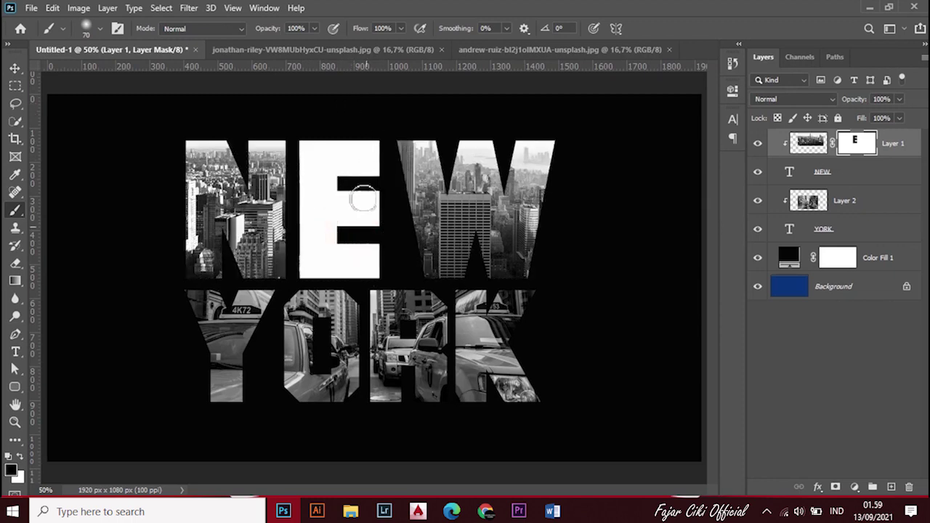
pyautogui.moveTo(363, 197); pyautogui.dragTo(368, 191)
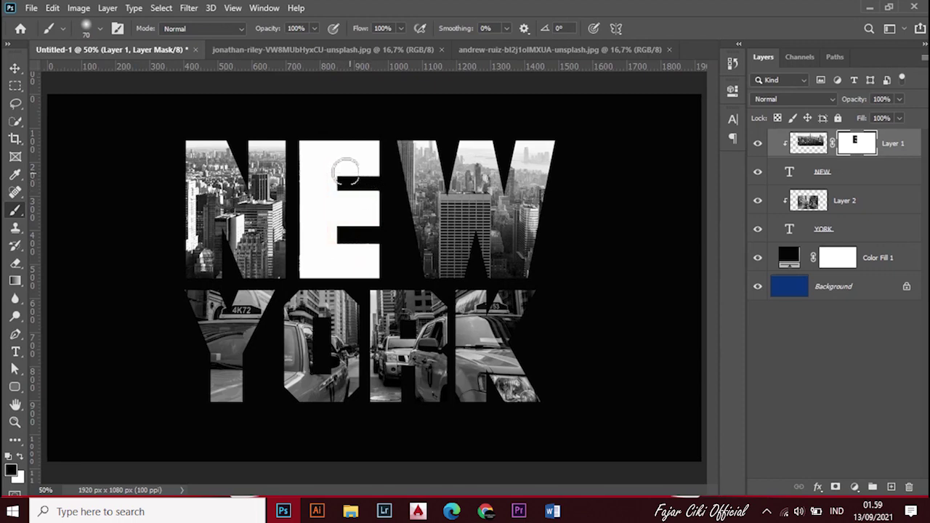
pyautogui.click(349, 145)
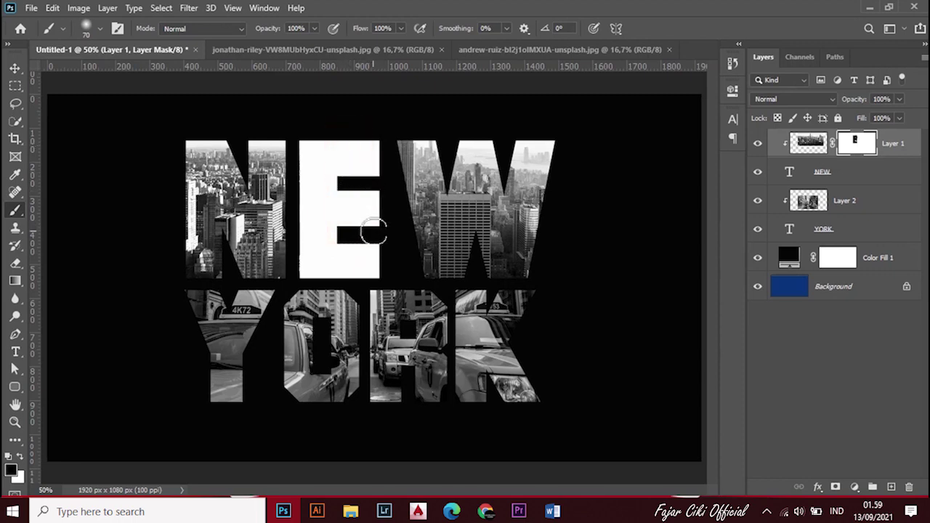
# Set the NEW text colour to orange #ffaf3c with the Type tool.
pyautogui.click(846, 180)
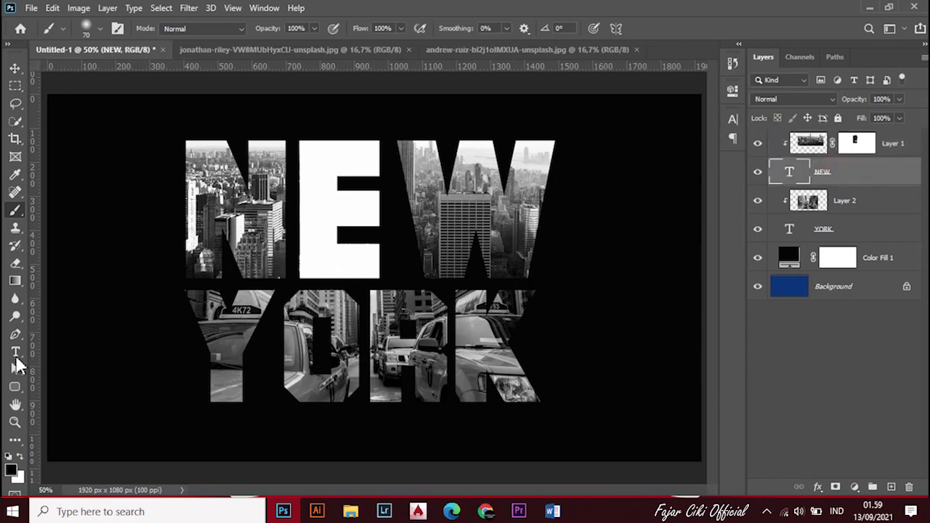
pyautogui.rightClick(15, 354)
pyautogui.click(59, 357)
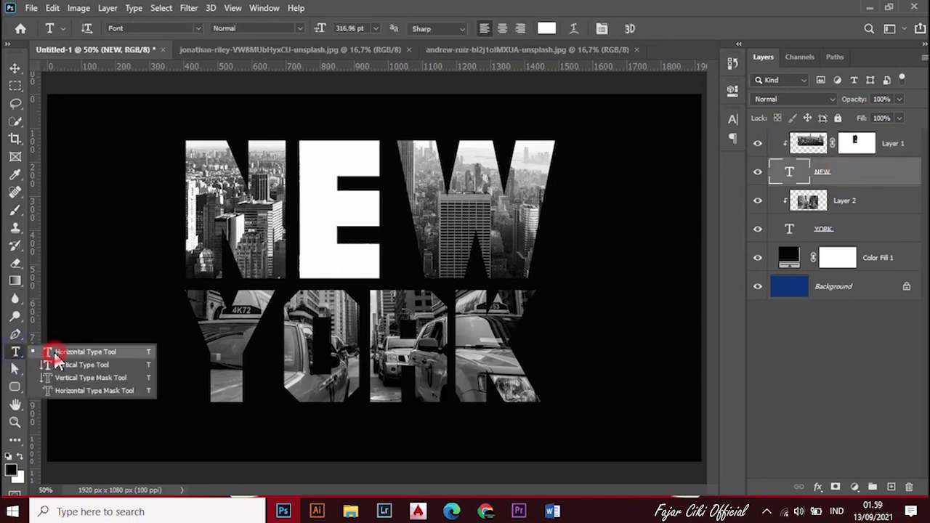
pyautogui.click(548, 29)
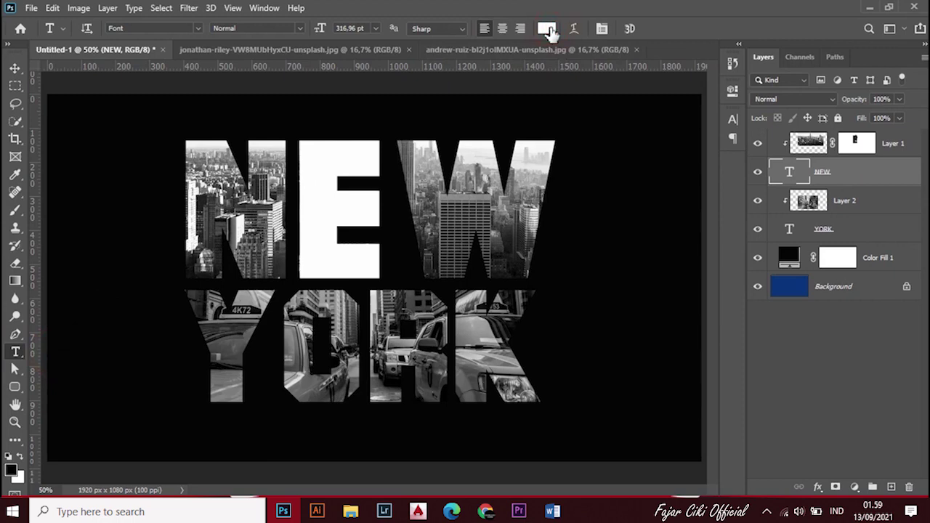
pyautogui.moveTo(756, 280)
pyautogui.mouseDown()
pyautogui.moveTo(757, 258)
pyautogui.moveTo(755, 266)
pyautogui.mouseUp()
pyautogui.click(669, 107)
pyautogui.moveTo(677, 107); pyautogui.dragTo(696, 108)
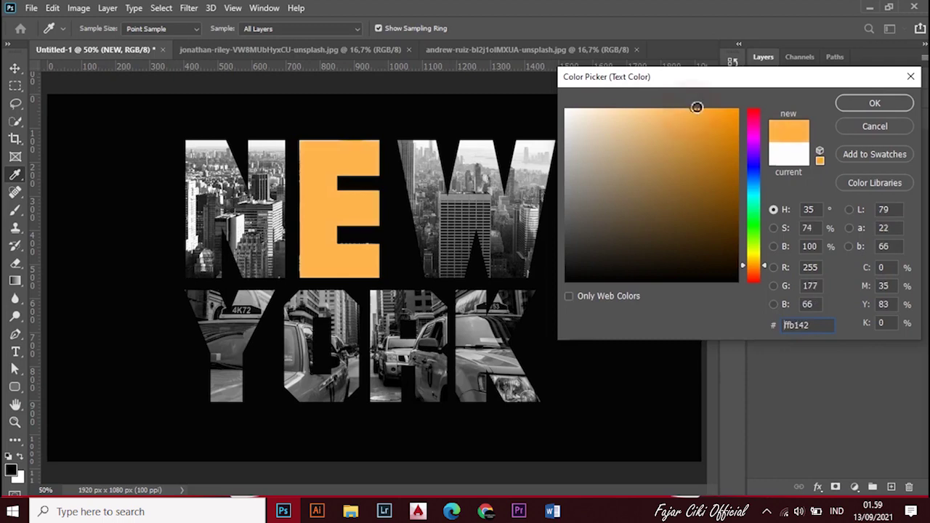
pyautogui.click(876, 104)
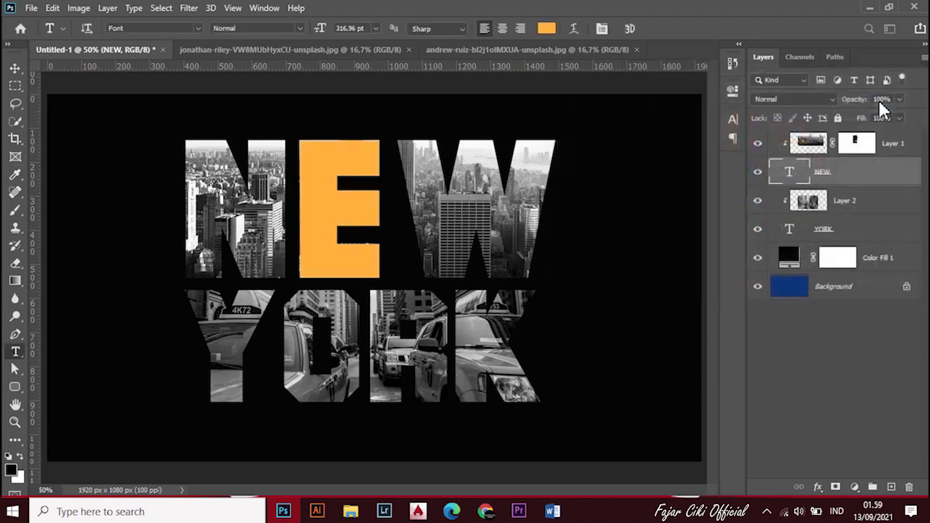
pyautogui.click(857, 145)
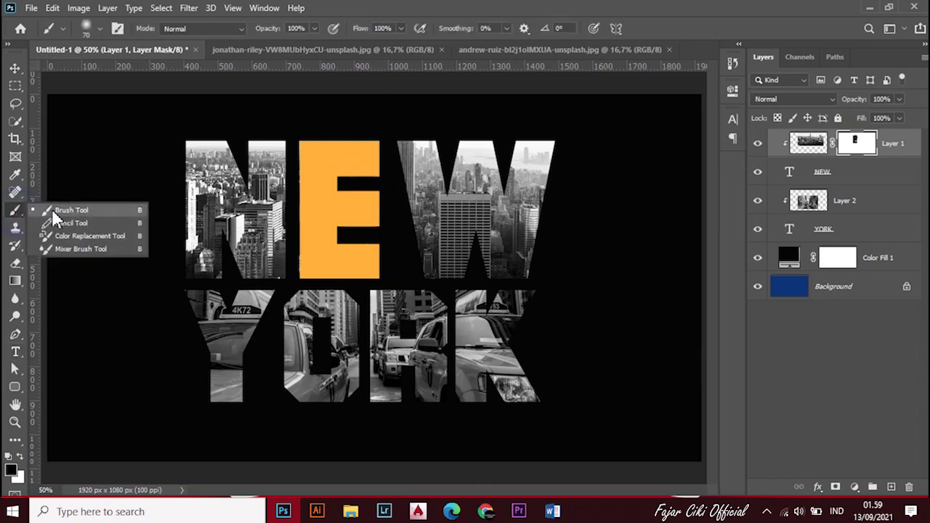
# Paint black down the E's right edge on Layer 1's mask to clear leftover photo.
pyautogui.moveTo(15, 210); pyautogui.dragTo(72, 212)
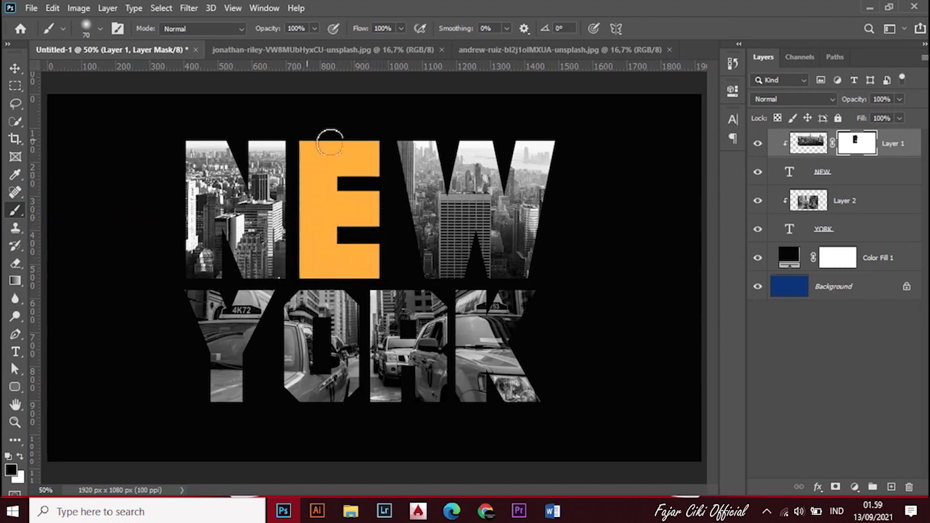
pyautogui.moveTo(375, 145); pyautogui.dragTo(373, 268)
pyautogui.click(859, 176)
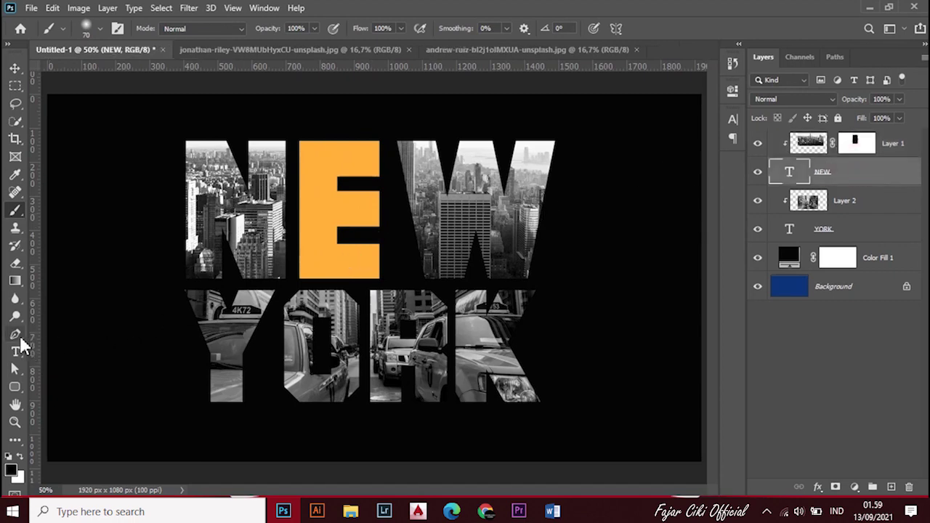
pyautogui.click(16, 353)
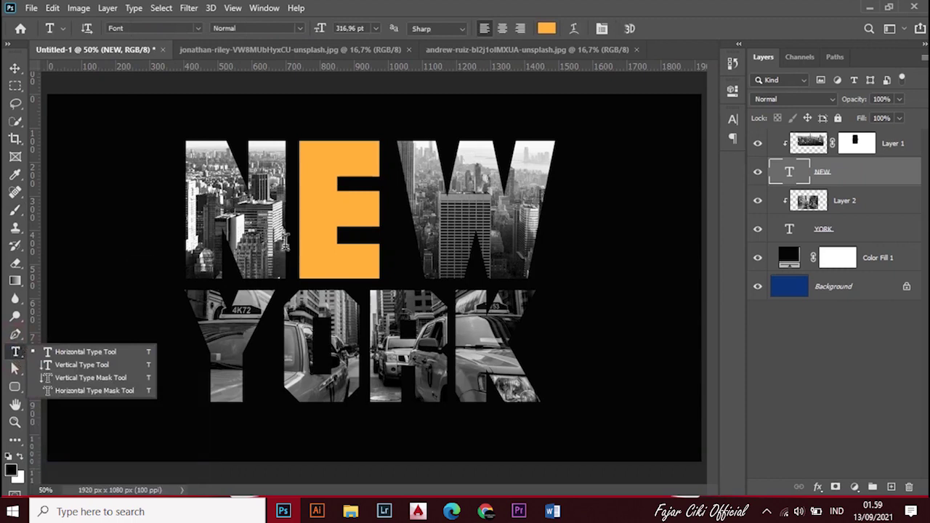
pyautogui.click(851, 175)
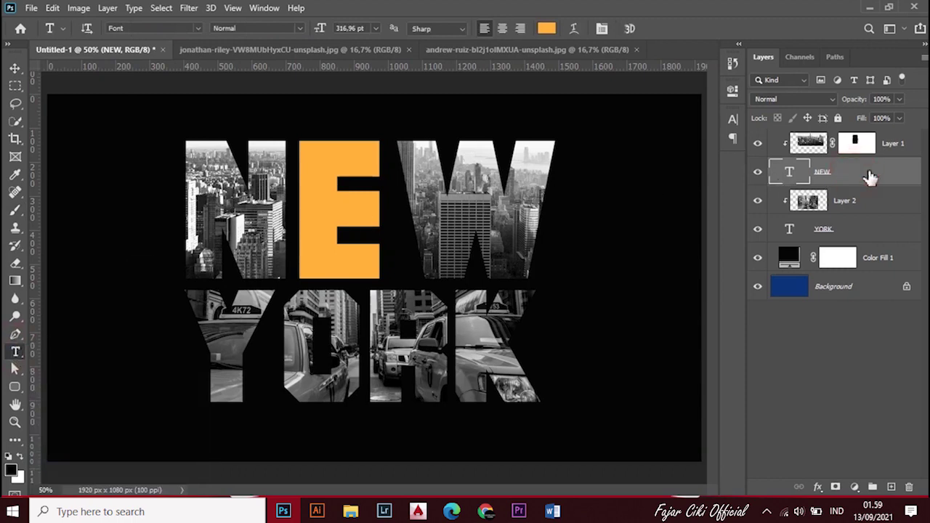
# Add a layer mask to Layer 2 and load the YORK letters as a selection.
pyautogui.click(868, 207)
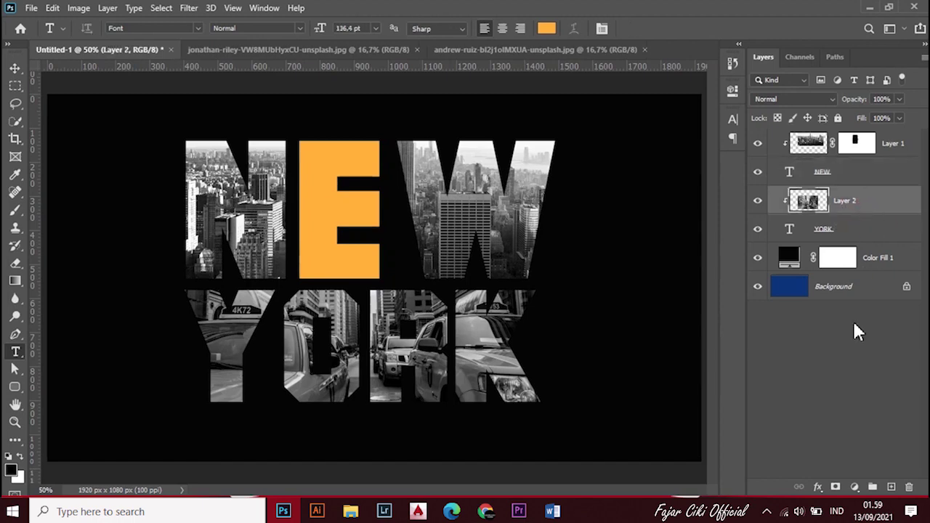
pyautogui.click(835, 487)
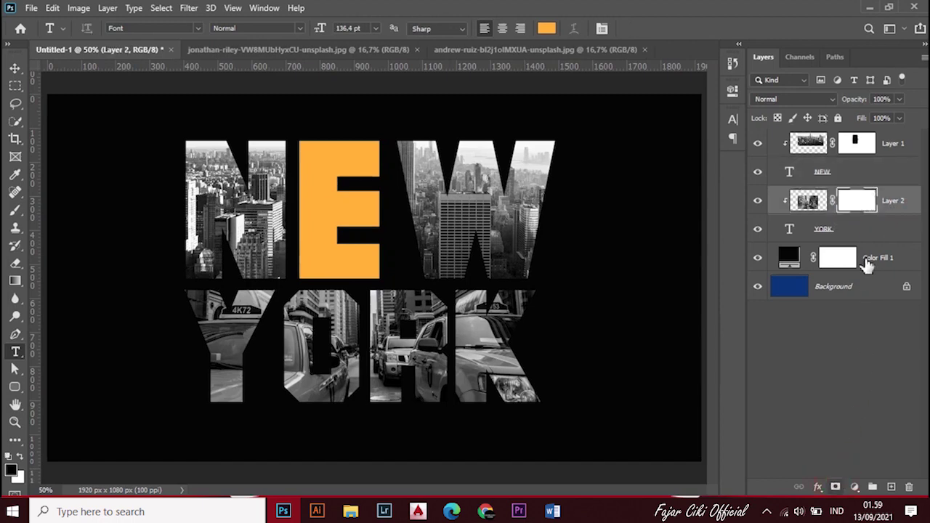
pyautogui.click(857, 201)
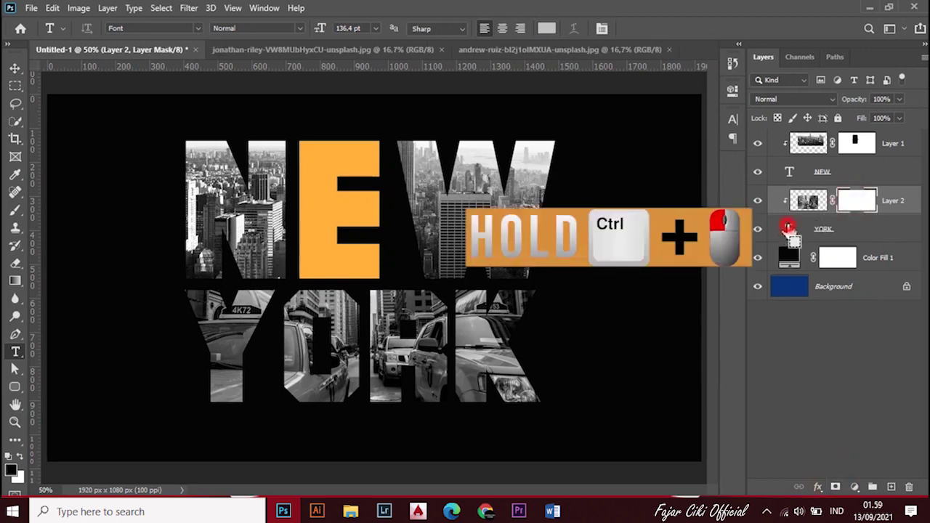
pyautogui.keyDown('ctrl'); pyautogui.click(789, 230); pyautogui.keyUp('ctrl')
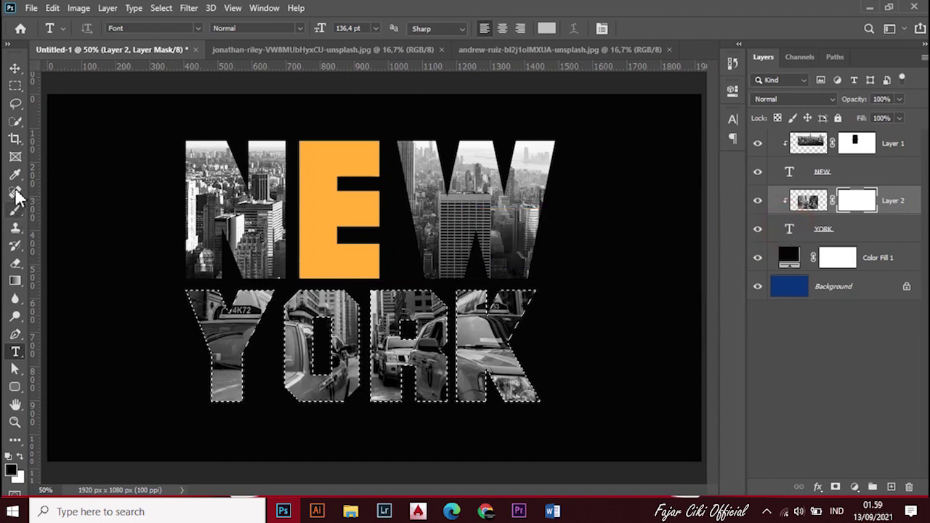
# Set up a soft Brush at 75 px and 100% opacity.
pyautogui.click(16, 210)
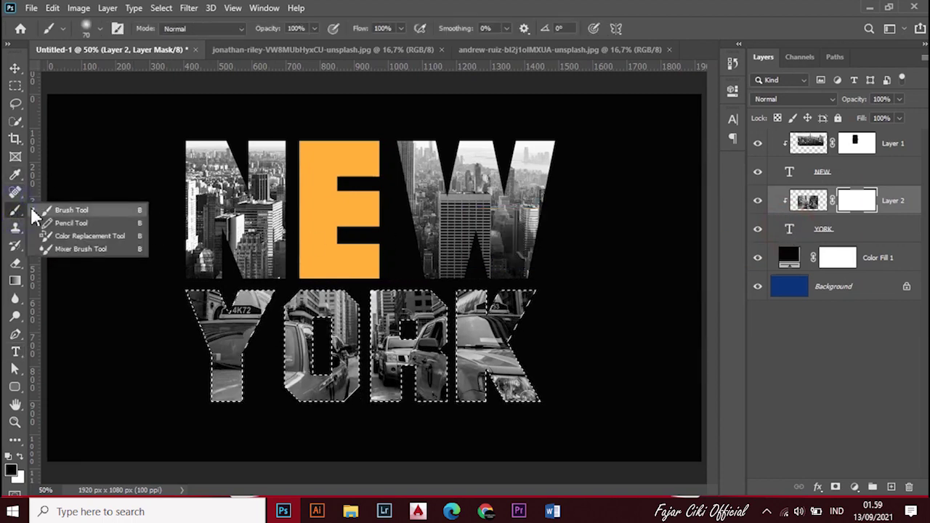
pyautogui.click(39, 210)
pyautogui.click(102, 33)
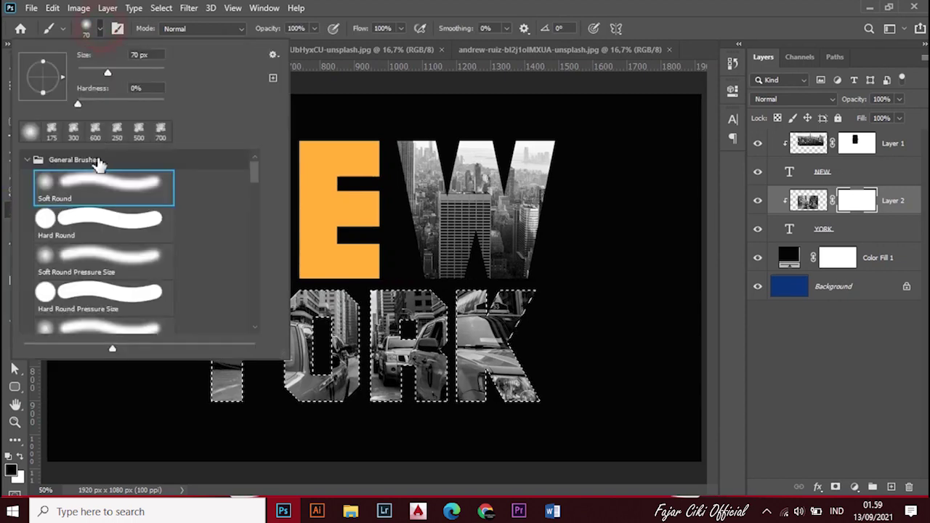
pyautogui.click(94, 182)
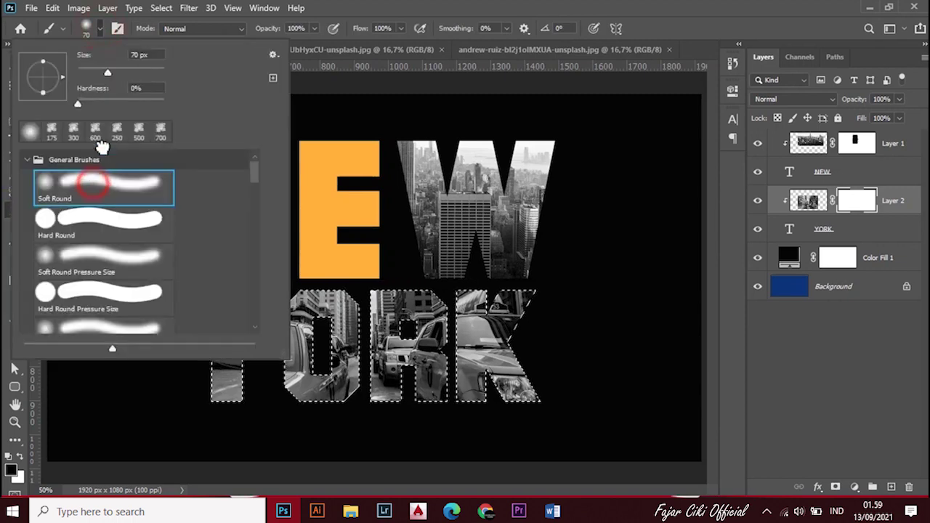
pyautogui.click(100, 32)
pyautogui.click(314, 29)
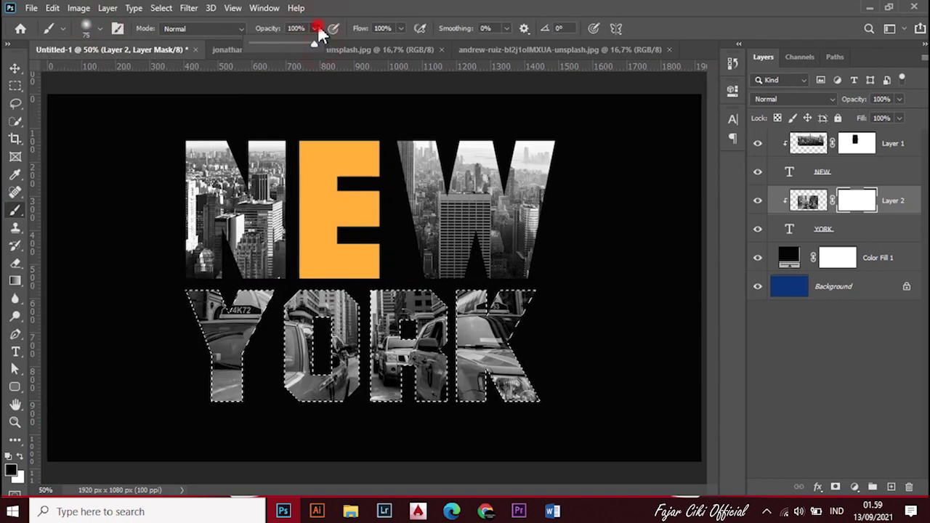
pyautogui.click(317, 29)
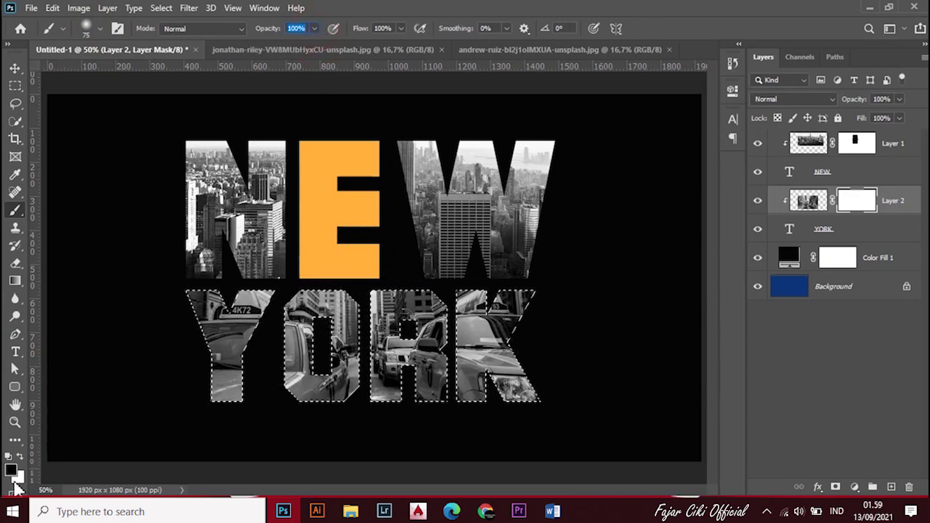
# Paint black over the Y on Layer 2's mask to hide the taxi photo, deselecting midway.
pyautogui.moveTo(229, 355)
pyautogui.mouseDown()
pyautogui.moveTo(218, 393)
pyautogui.moveTo(198, 296)
pyautogui.moveTo(246, 309)
pyautogui.moveTo(233, 335)
pyautogui.moveTo(190, 300)
pyautogui.moveTo(224, 311)
pyautogui.mouseUp()
pyautogui.hotkey('ctrl', 'd')
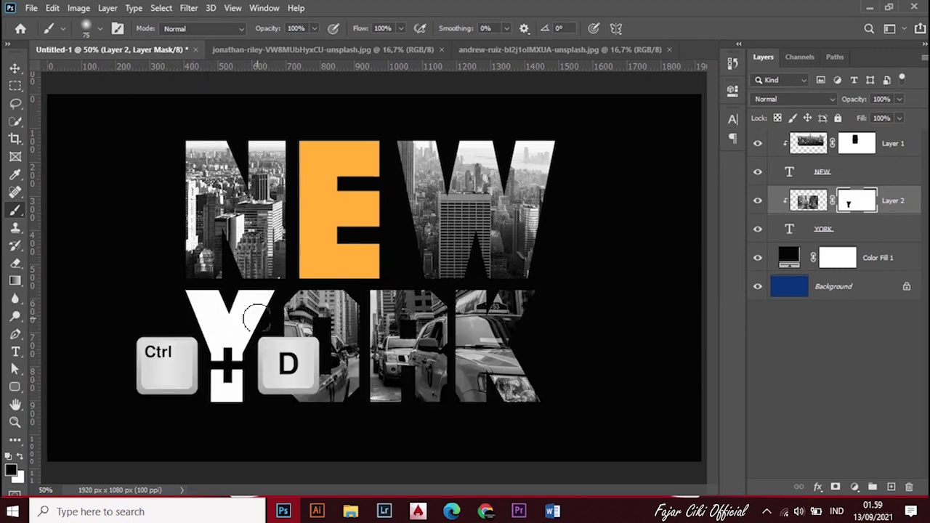
pyautogui.moveTo(185, 297); pyautogui.dragTo(239, 402)
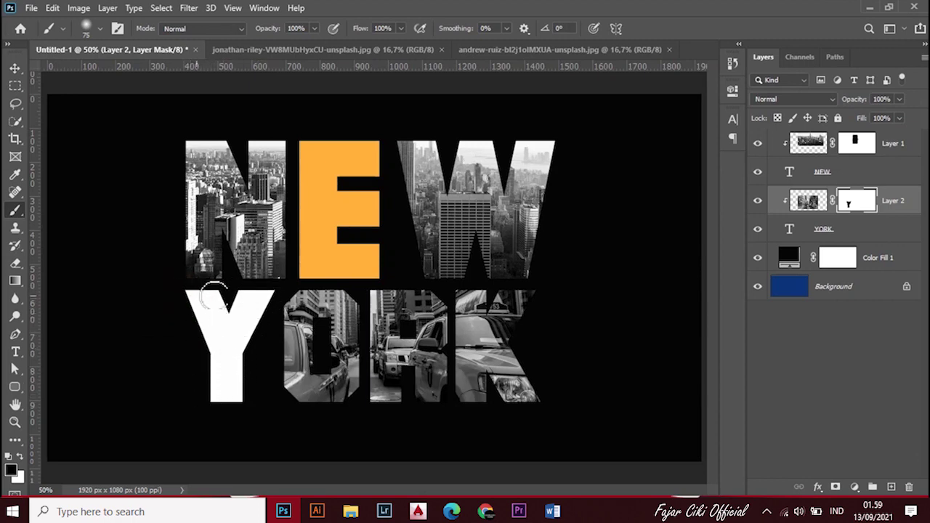
pyautogui.moveTo(213, 296); pyautogui.dragTo(249, 385)
# Colour the YORK text orange #ffaf3c by sampling the E in the colour picker.
pyautogui.click(833, 235)
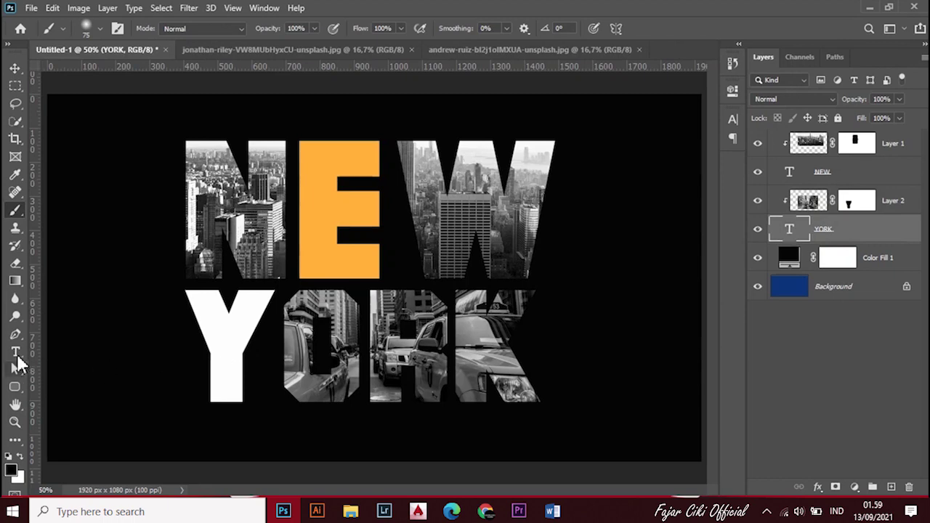
pyautogui.moveTo(16, 356); pyautogui.dragTo(46, 353)
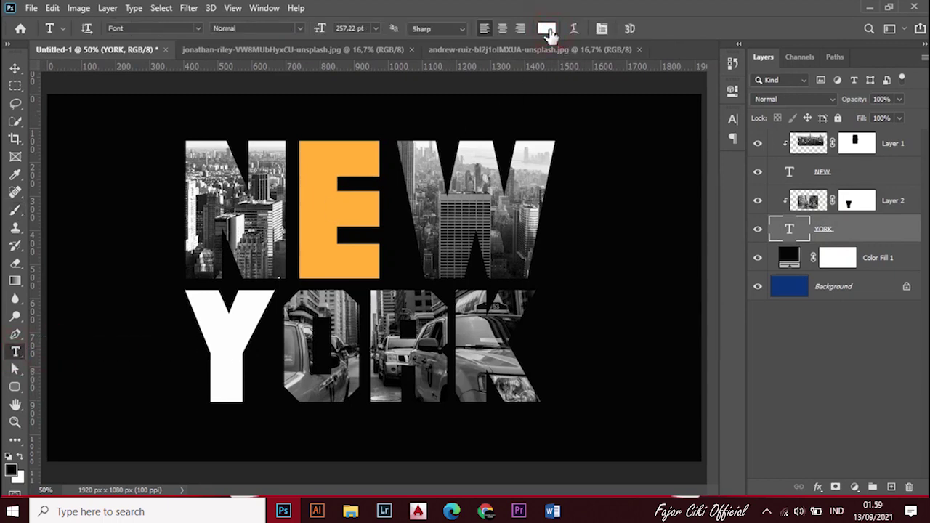
pyautogui.click(547, 32)
pyautogui.click(314, 165)
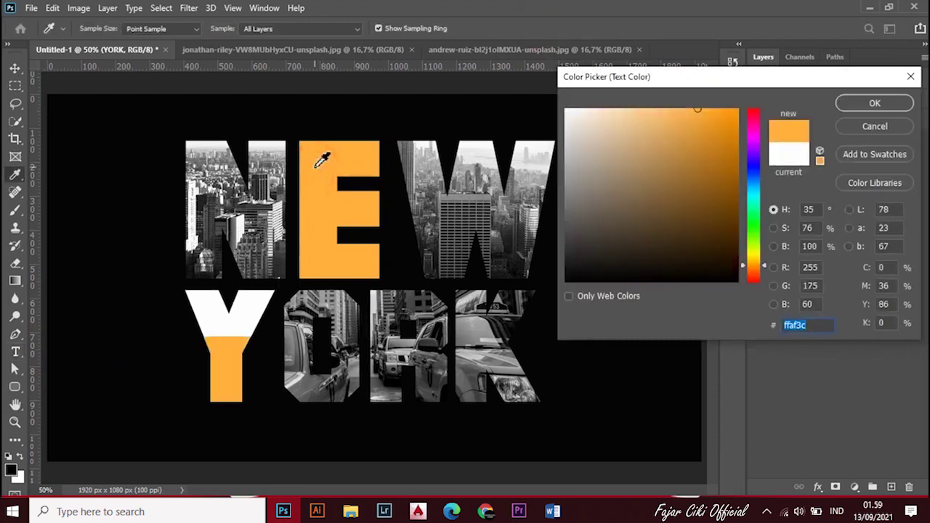
pyautogui.click(868, 104)
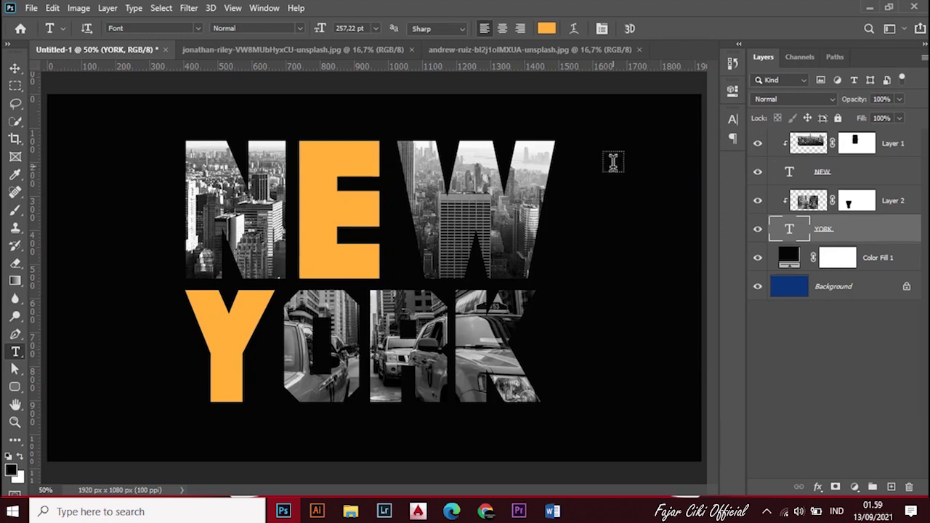
pyautogui.hotkey('ctrl', '-')
pyautogui.hotkey('ctrl', '-')
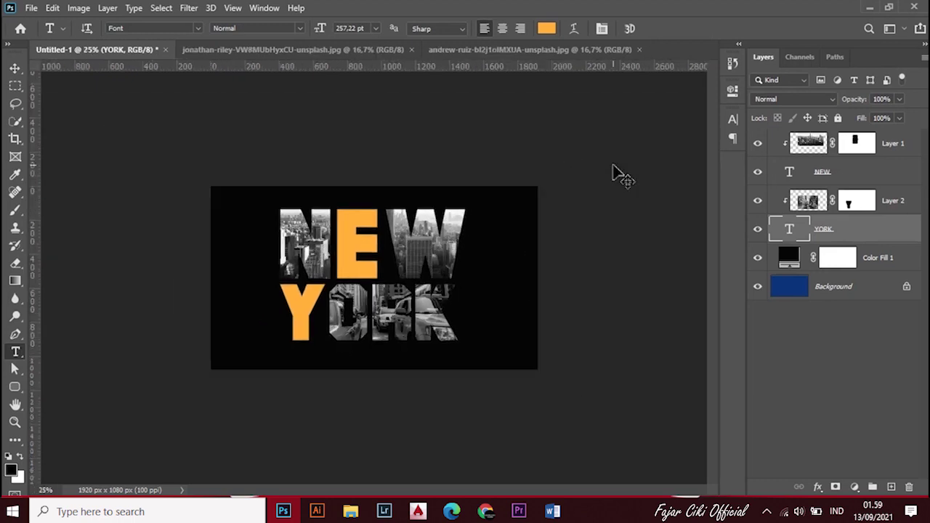
pyautogui.hotkey('ctrl', '+')
pyautogui.hotkey('ctrl', '+')
pyautogui.hotkey('ctrl', '-')
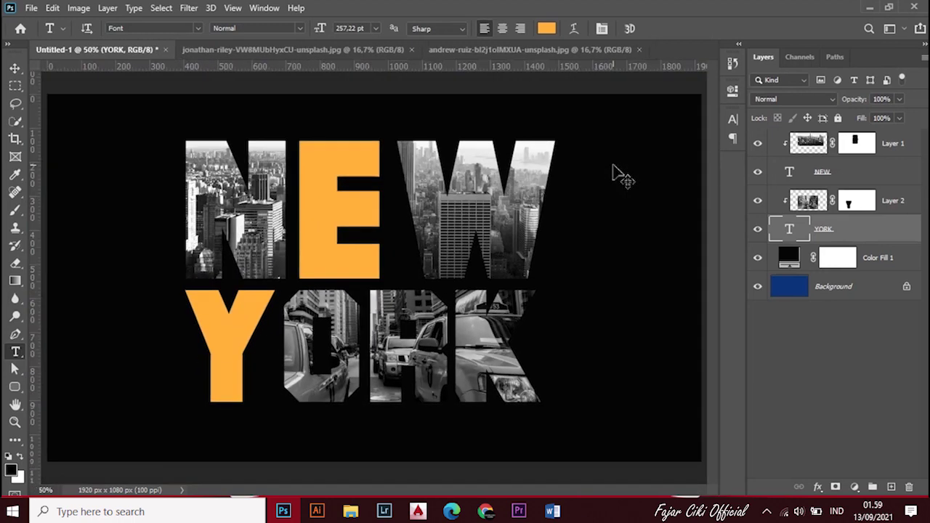
pyautogui.hotkey('ctrl', '-')
pyautogui.hotkey('ctrl', '+')
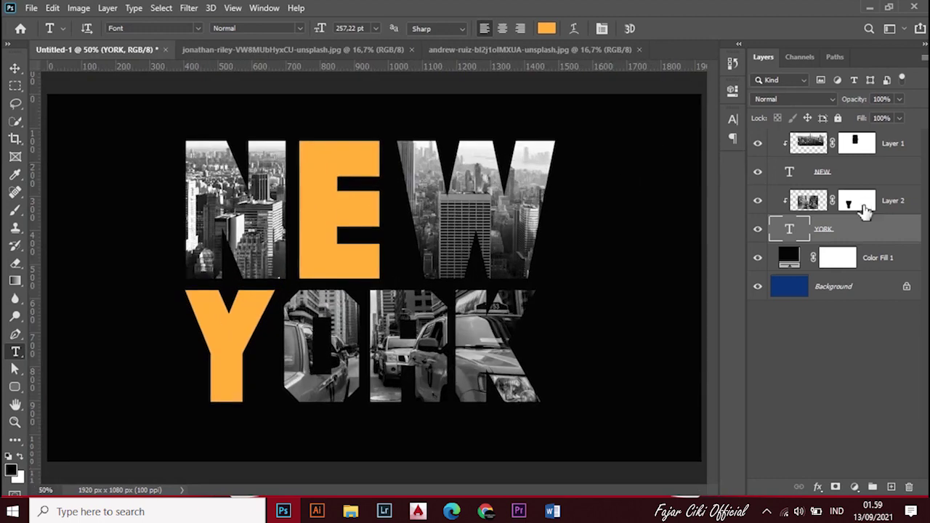
pyautogui.click(758, 231)
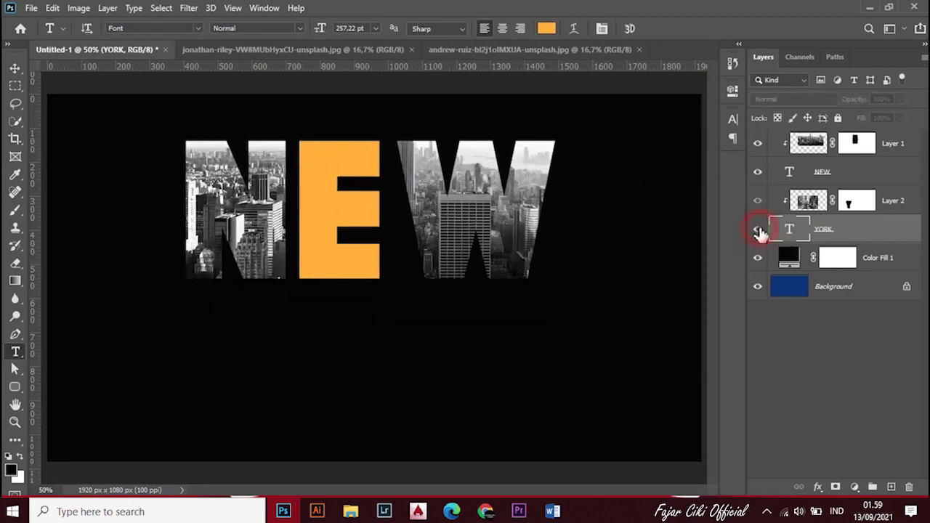
pyautogui.click(759, 231)
pyautogui.click(757, 175)
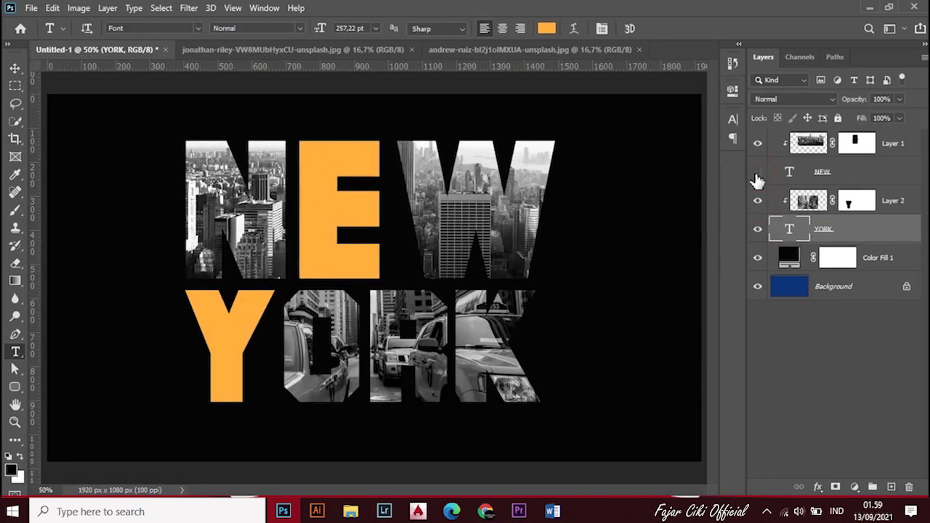
pyautogui.click(757, 174)
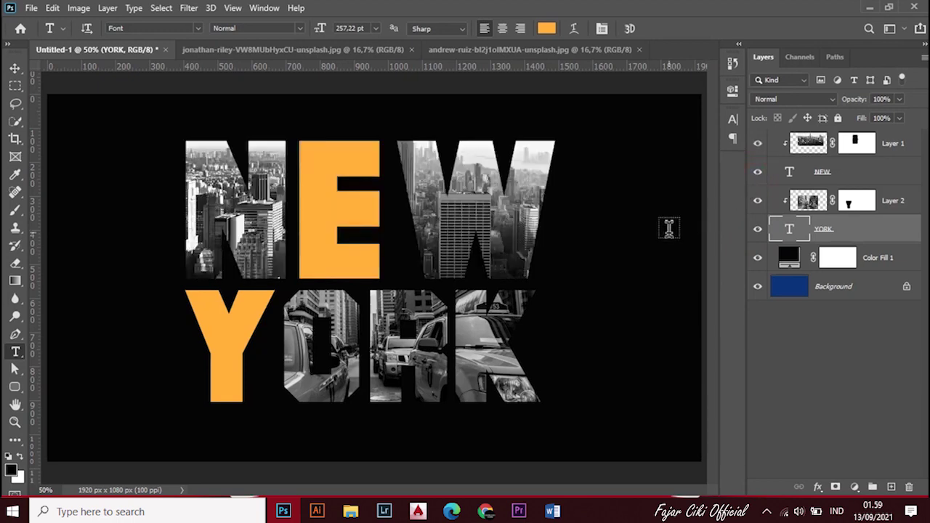
pyautogui.hotkey('ctrl', '-')
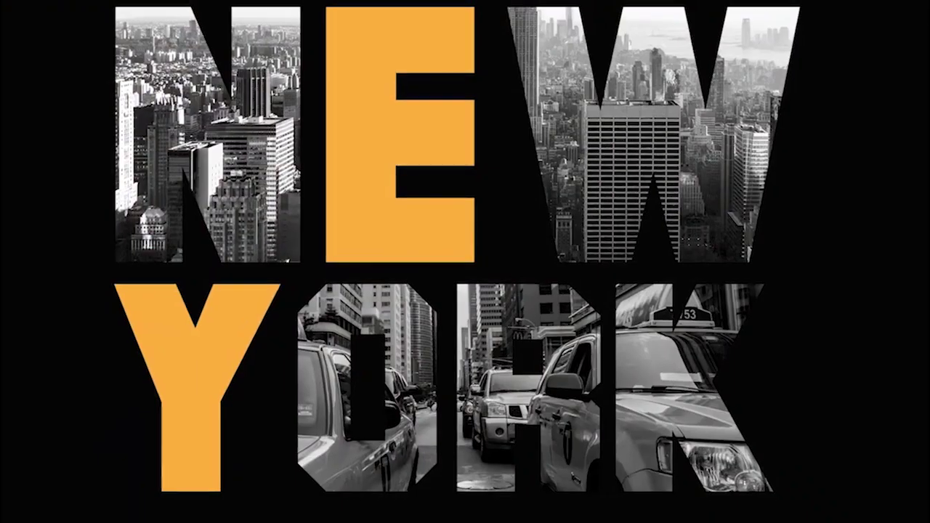